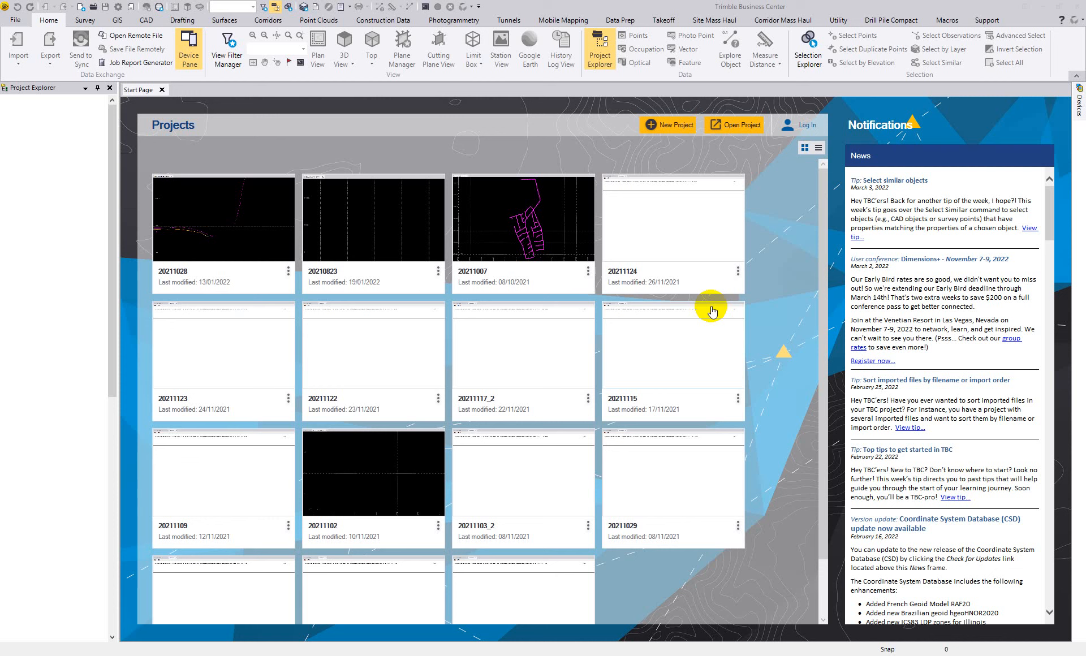
# Step: Create a new blank project
pyautogui.click(416, 215)
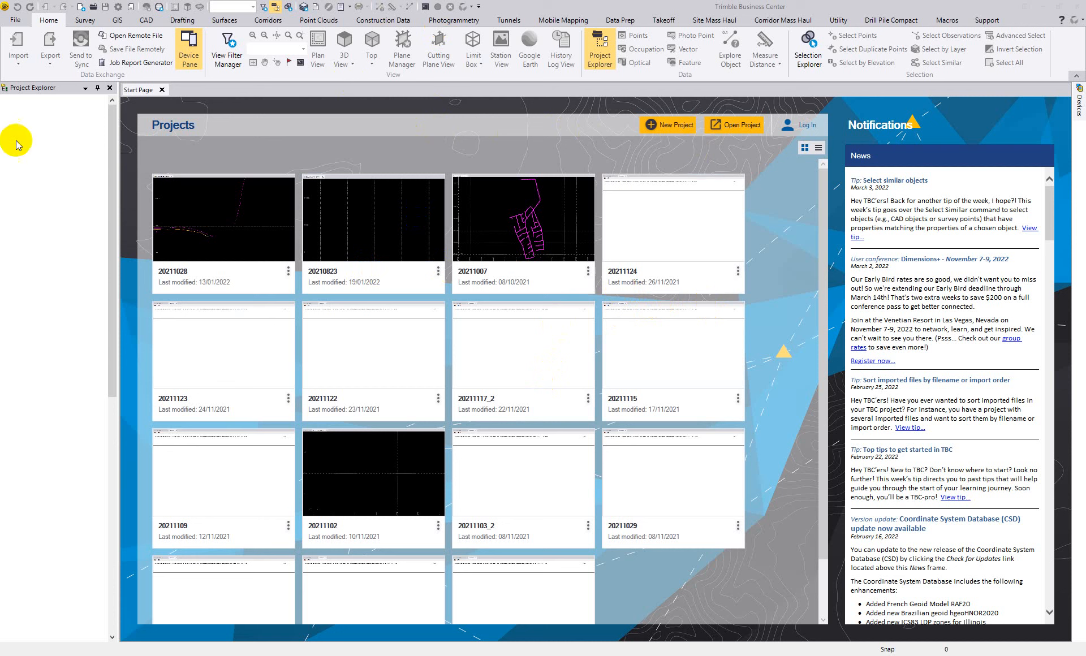
pyautogui.click(12, 23)
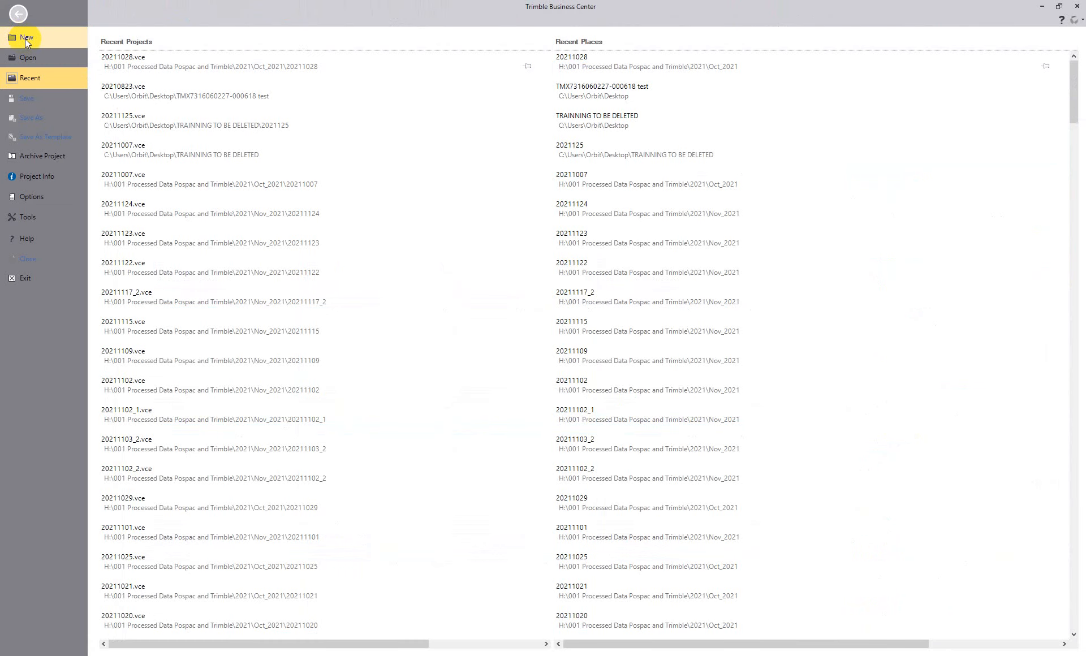
pyautogui.click(24, 38)
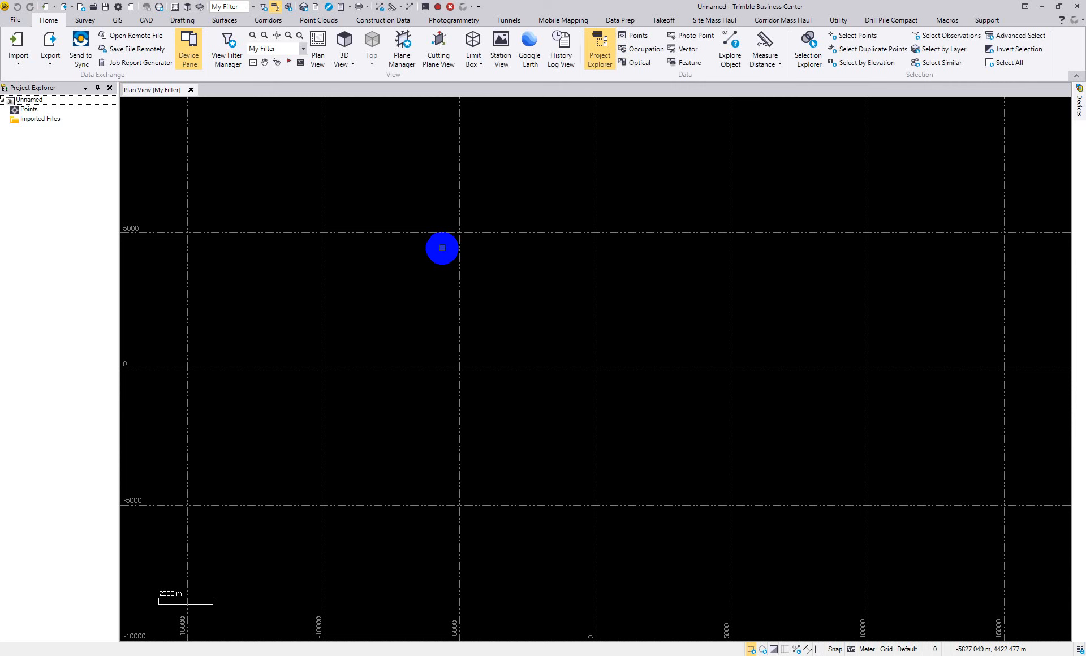
# Step: Set the project's coordinate system to the recently used World wide/UTM, zone 32 North, with Minna (Nigeria) datum and EGM96 (Global) geoid
pyautogui.click(549, 20)
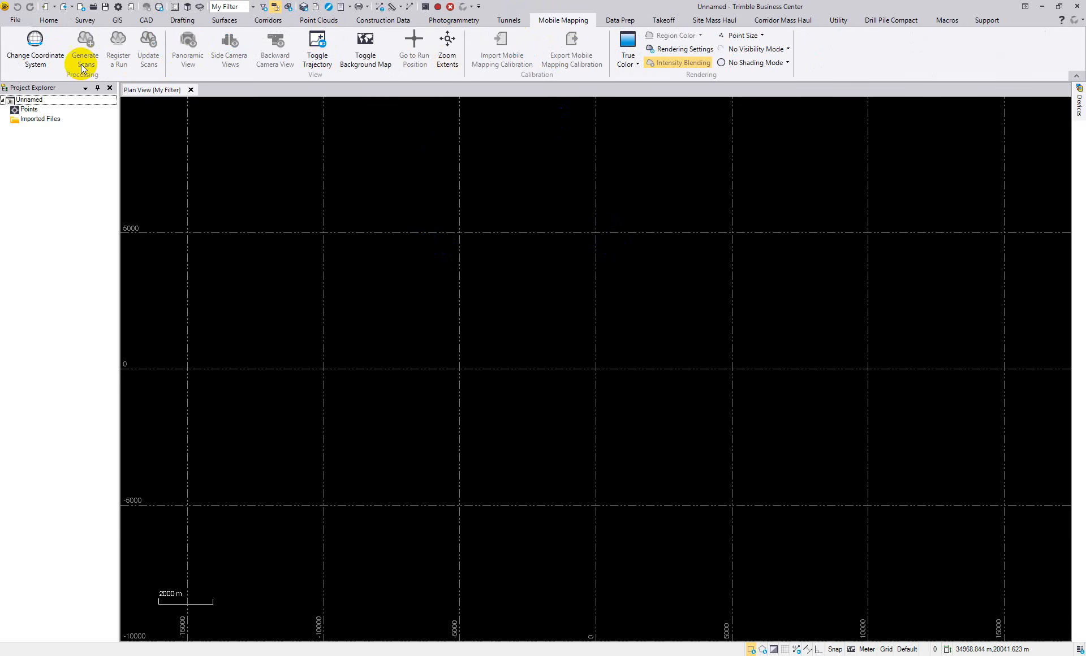
pyautogui.click(39, 66)
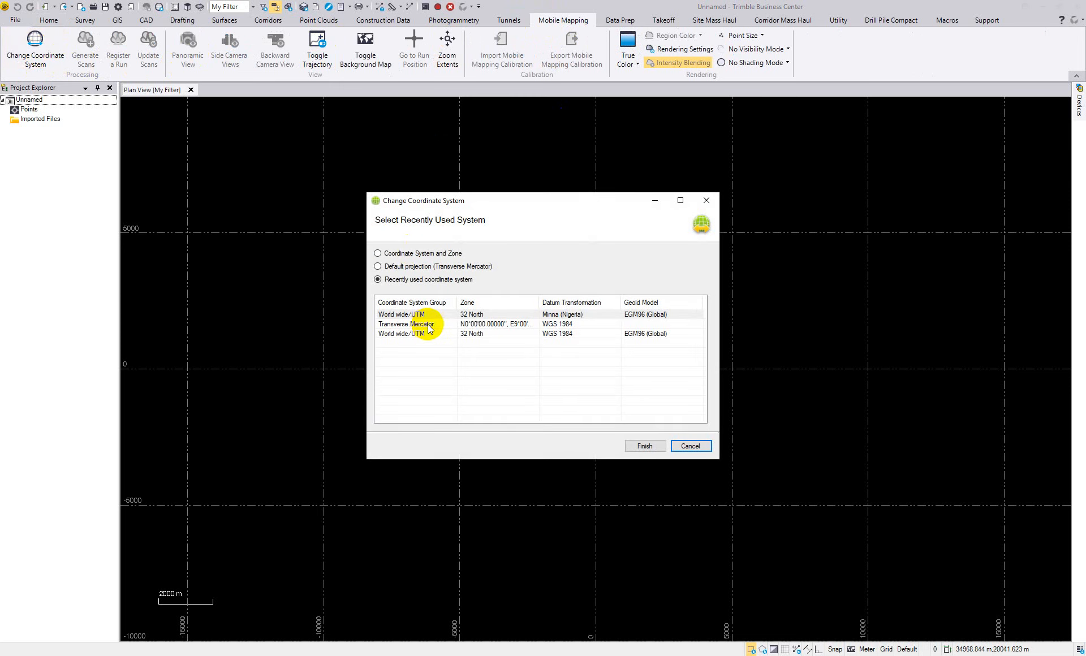
pyautogui.click(564, 316)
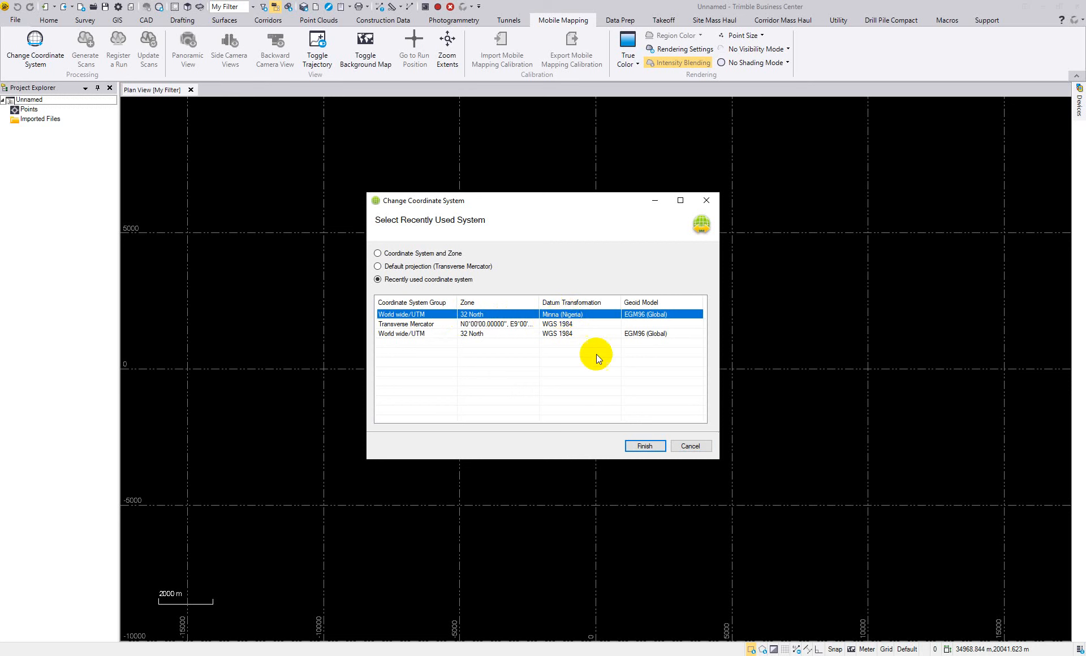
pyautogui.click(644, 446)
pyautogui.click(644, 446)
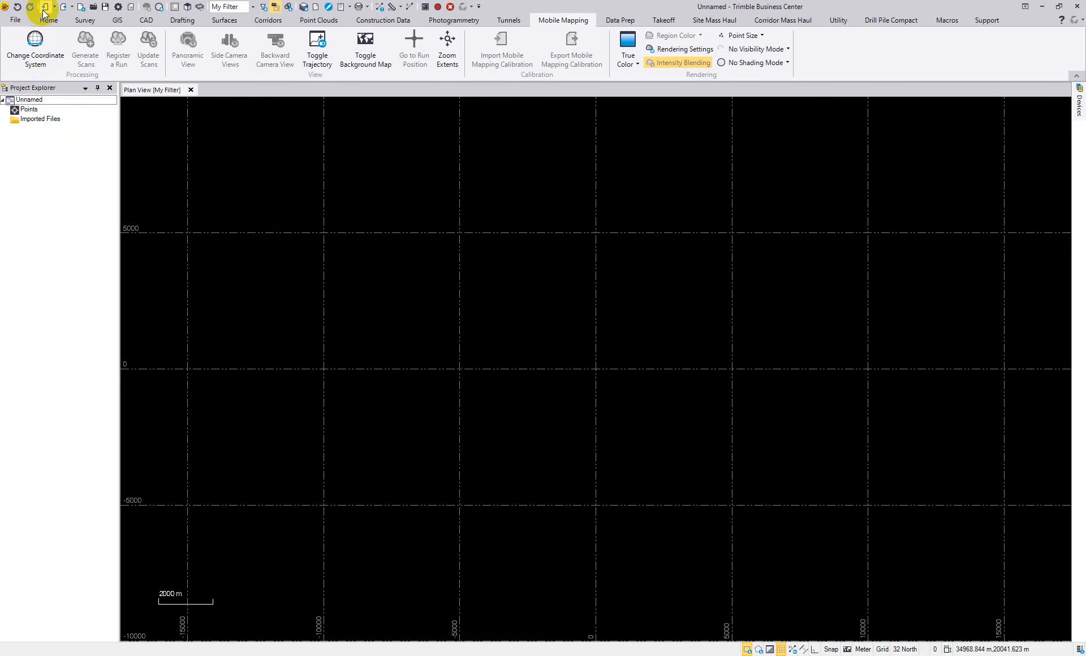
# Step: Start saving the project and browse to the folder "001 Processed Data Pospac and Trimble" on Local Disk (H:)
pyautogui.click(16, 21)
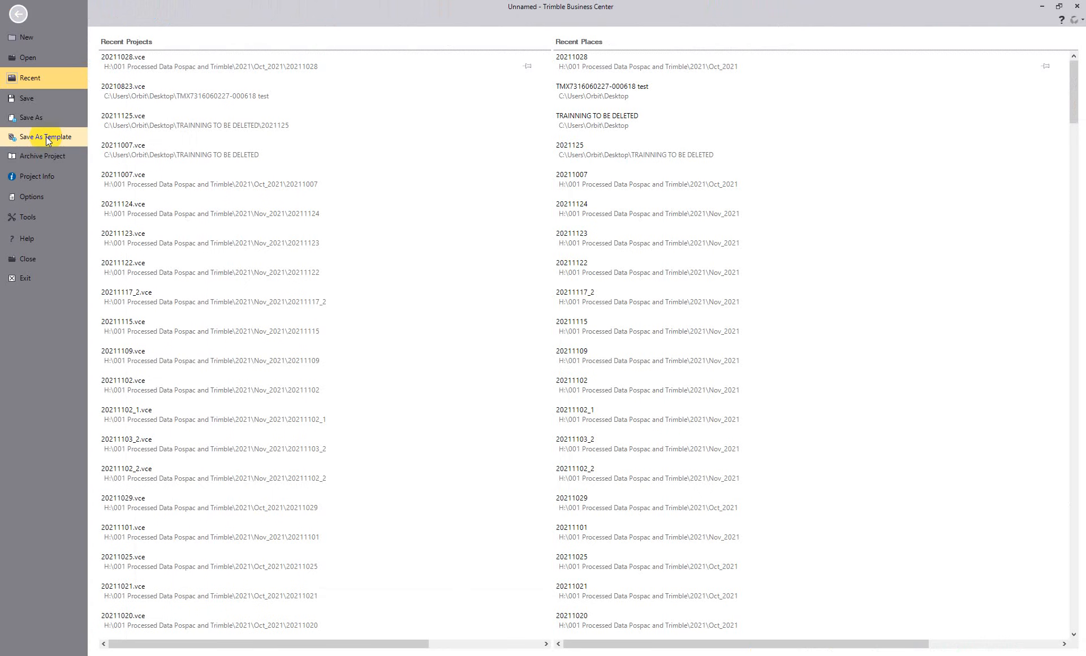
pyautogui.click(33, 97)
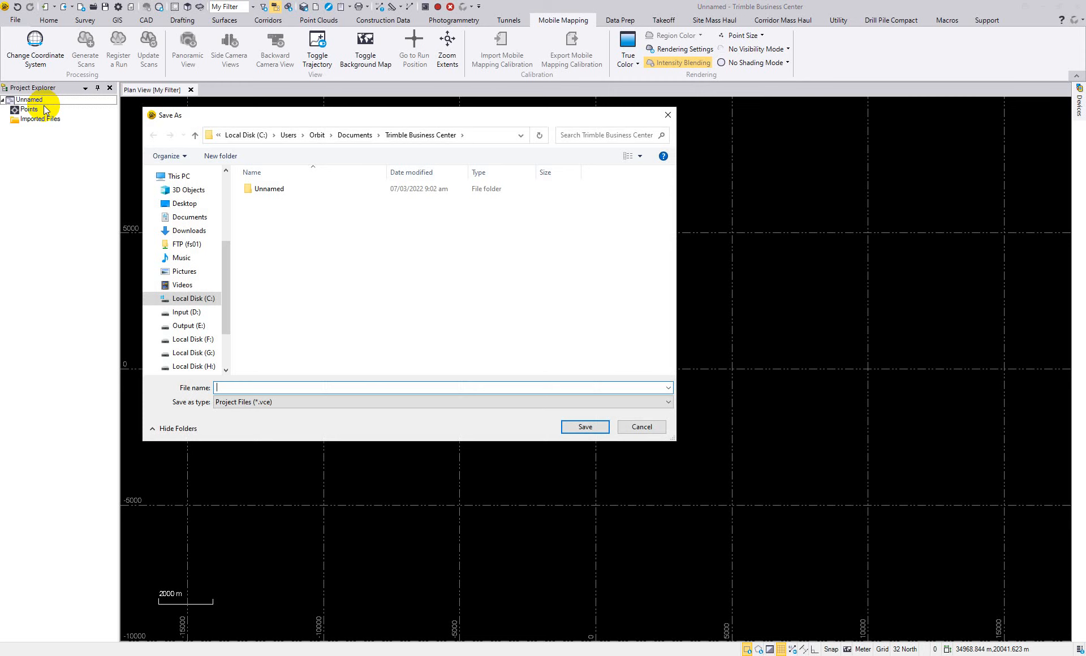
pyautogui.moveTo(223, 284); pyautogui.dragTo(221, 295)
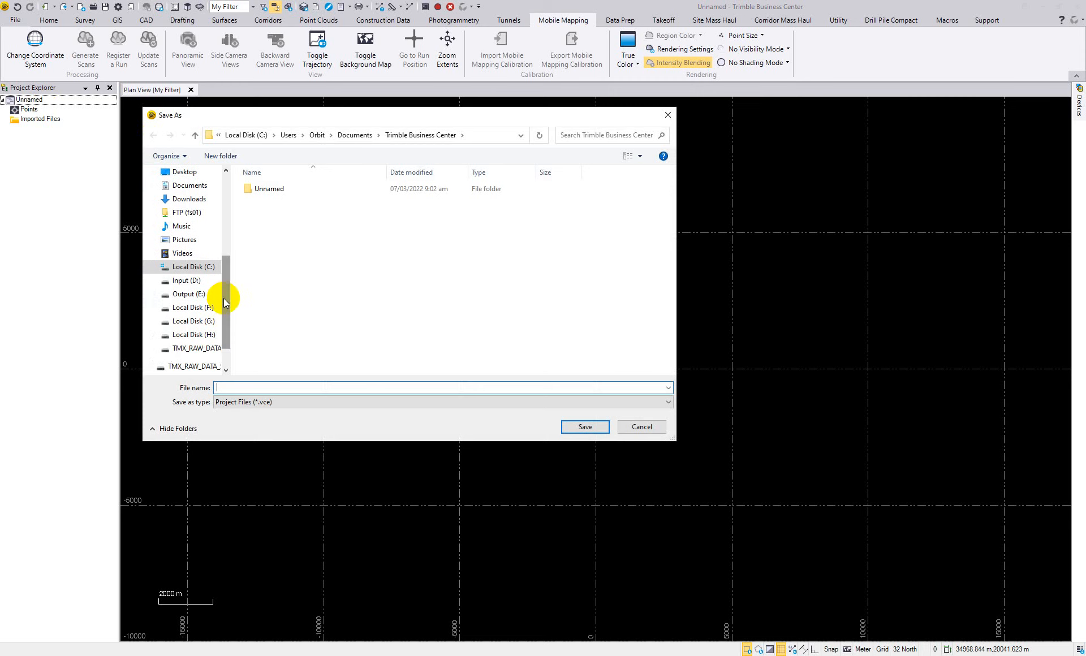
pyautogui.click(196, 337)
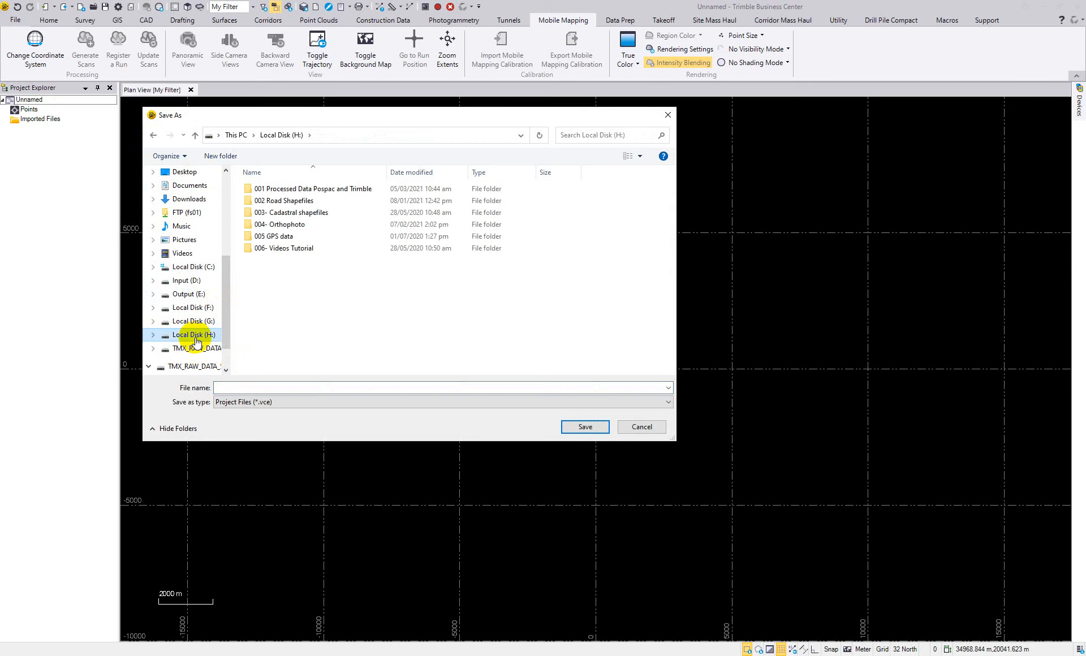
pyautogui.doubleClick(287, 190)
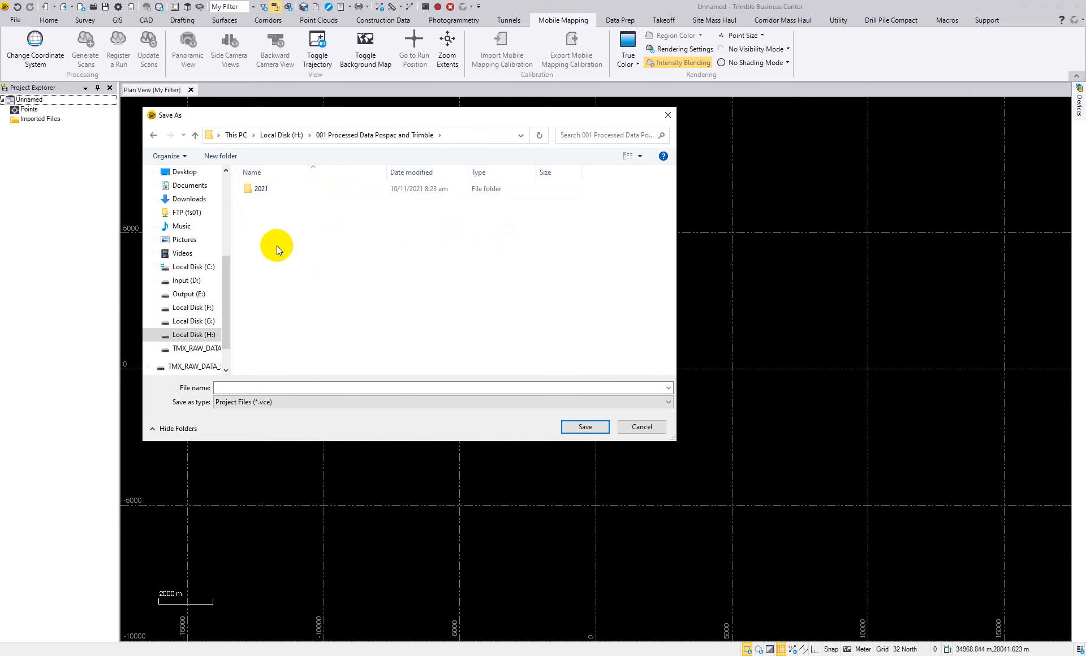
# Step: Create a folder named 2022 with a subfolder named MARCH inside it, and open the MARCH folder
pyautogui.click(221, 162)
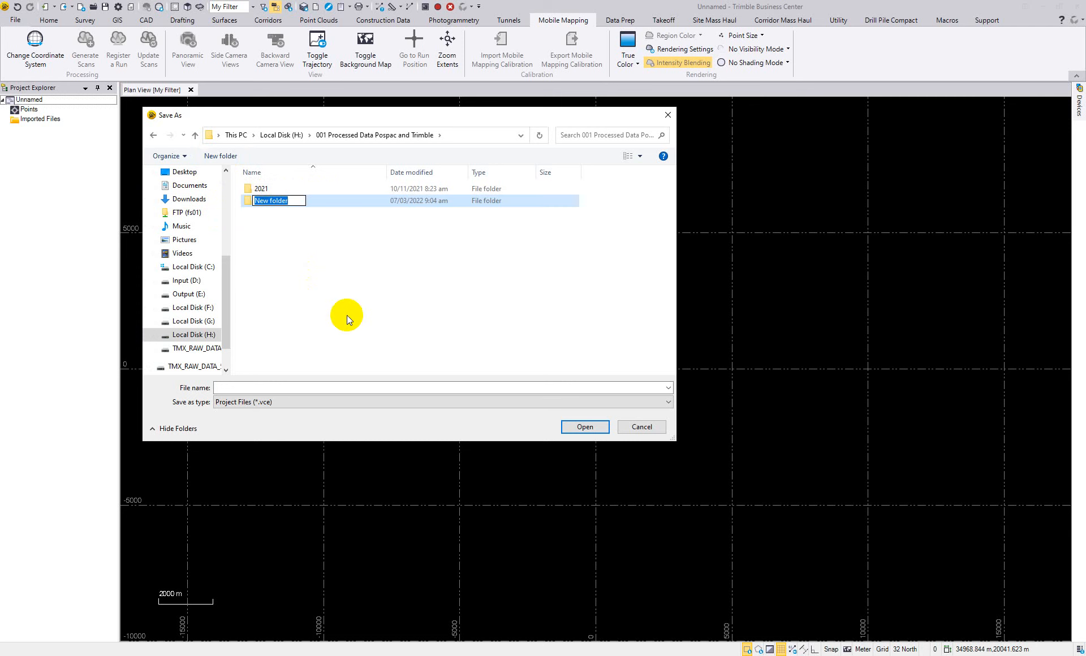
pyautogui.write('2022')
pyautogui.press('Return')
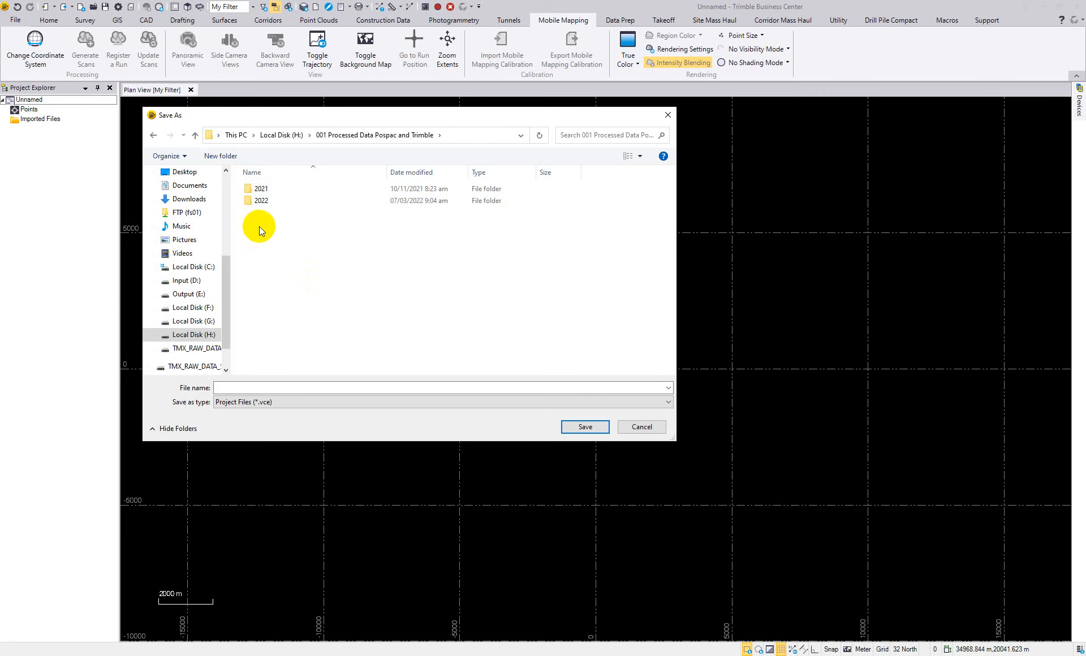
pyautogui.doubleClick(265, 204)
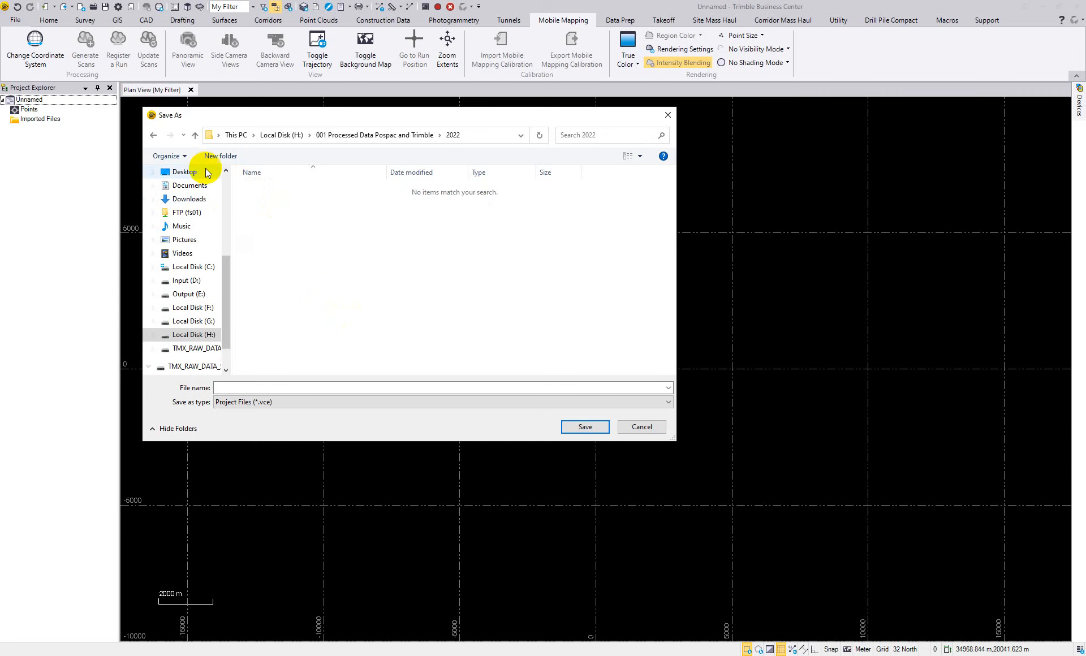
pyautogui.click(220, 156)
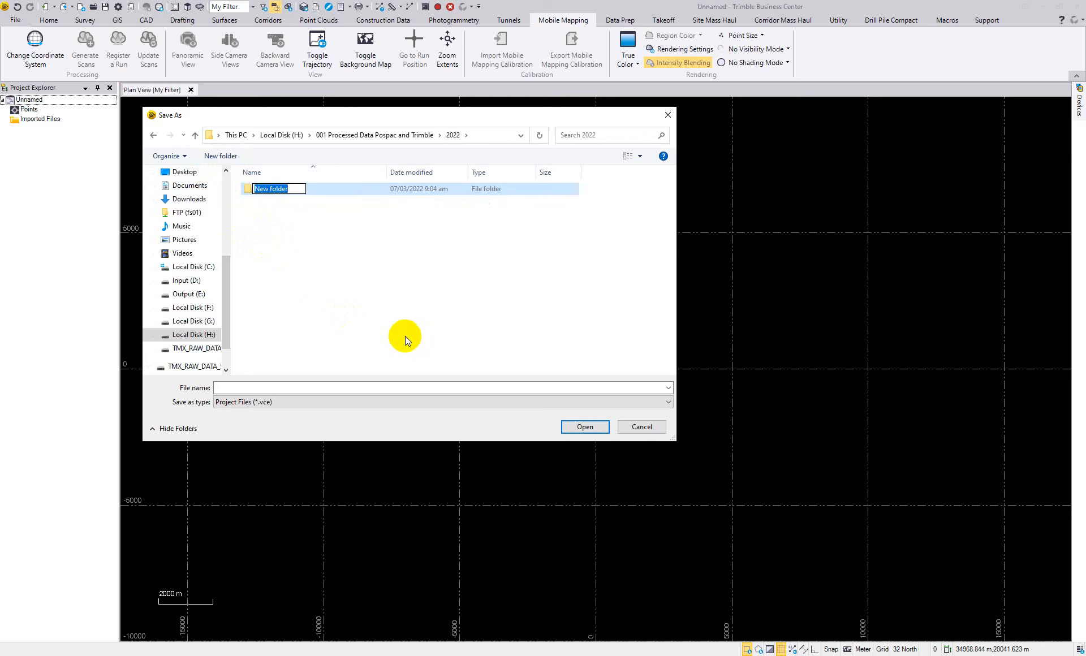
pyautogui.write('MARCH')
pyautogui.click(323, 307)
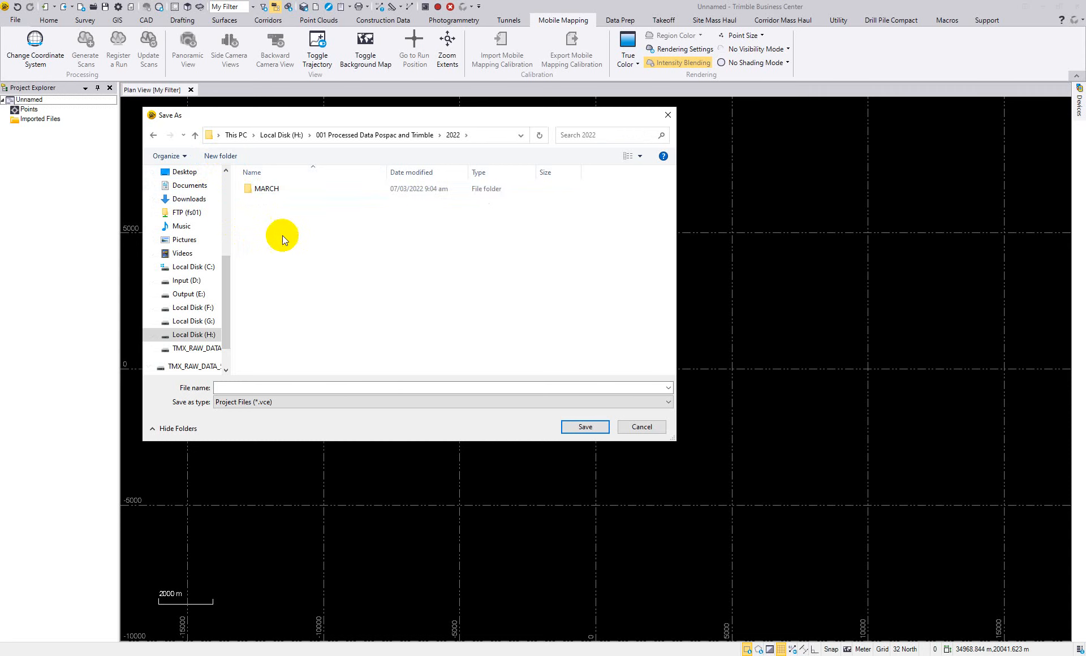
pyautogui.doubleClick(262, 193)
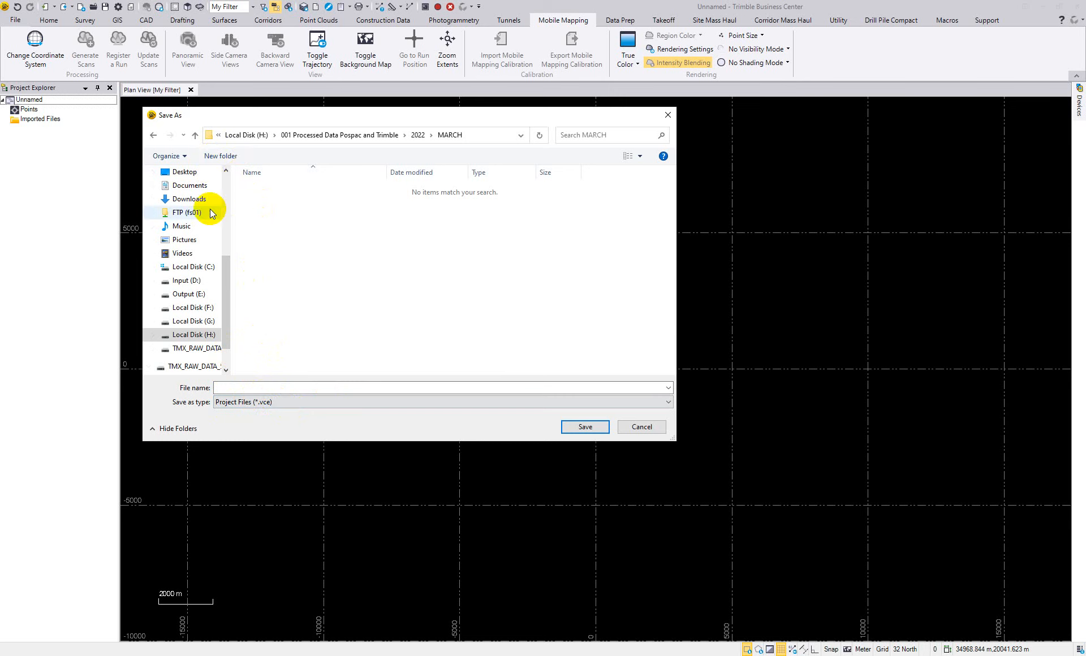
# Step: Create a folder named 20210830 inside MARCH and save the project in it as 20210830
pyautogui.click(221, 157)
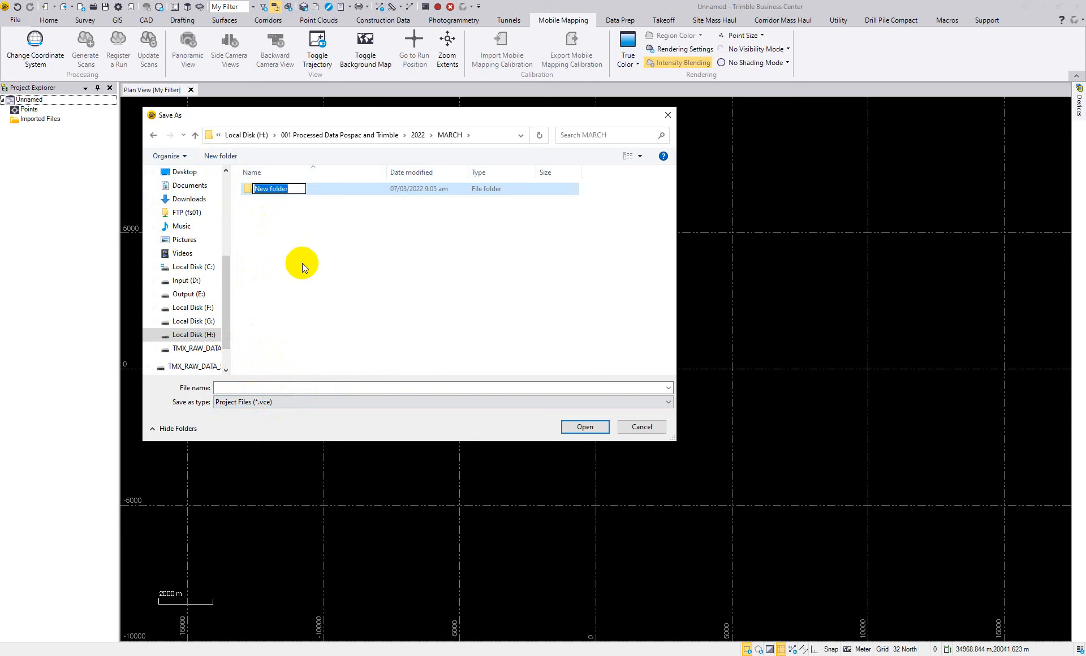
pyautogui.write('20210830')
pyautogui.click(259, 250)
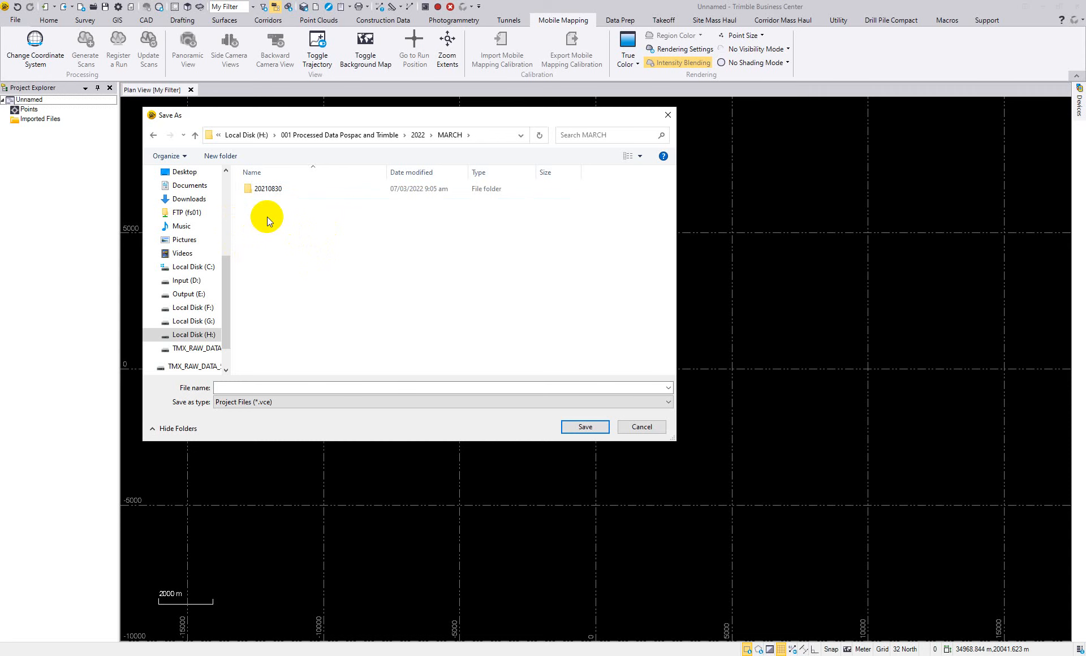
pyautogui.doubleClick(267, 189)
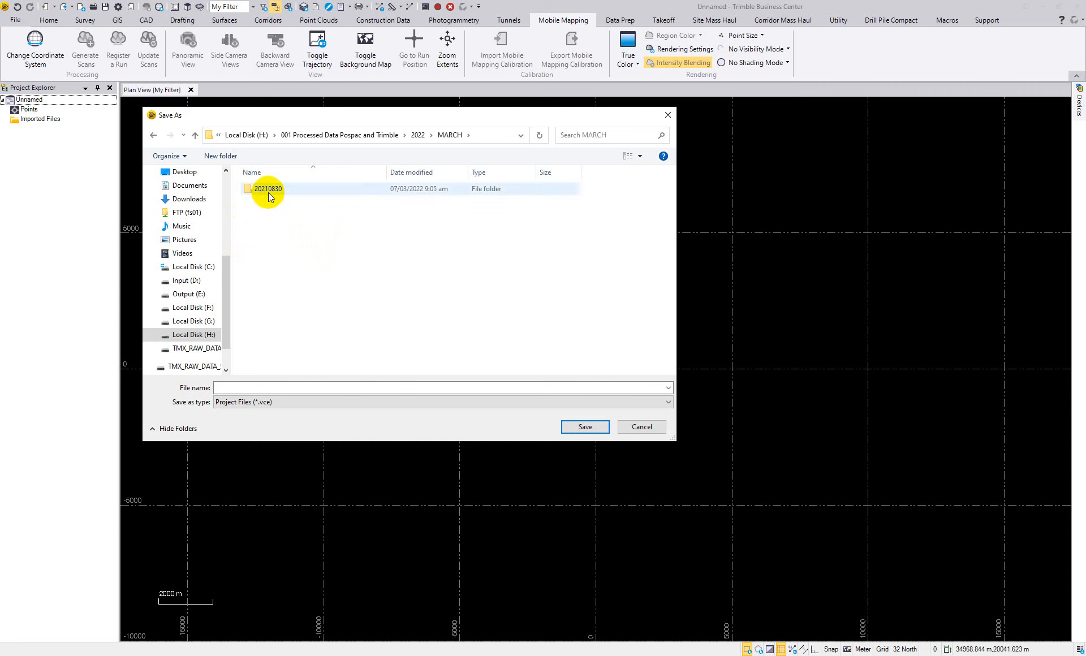
pyautogui.click(243, 387)
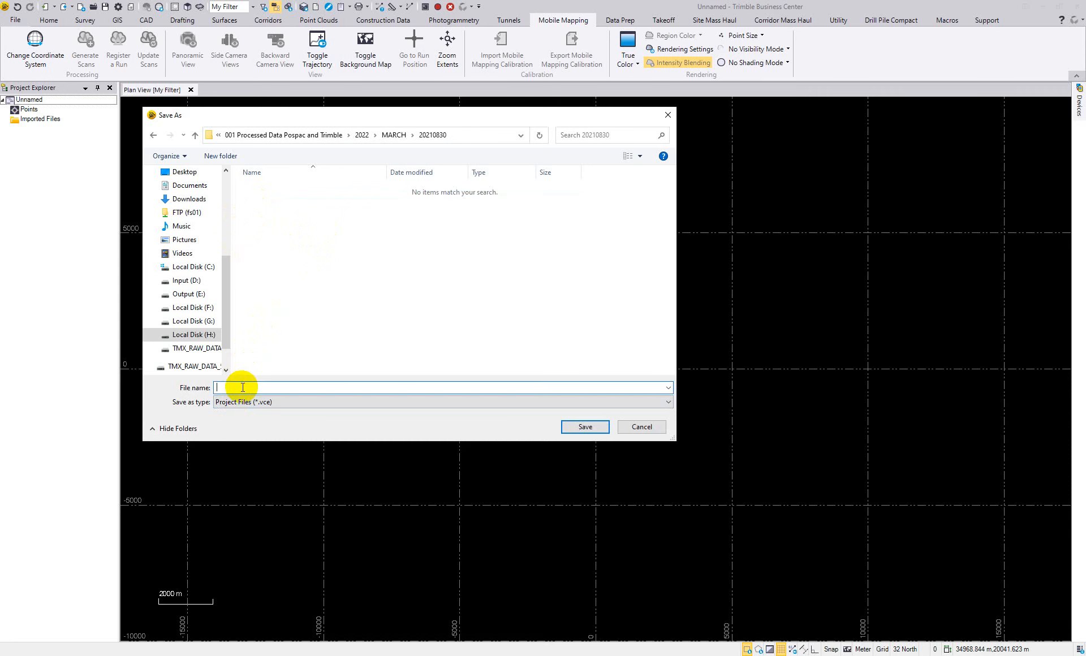
pyautogui.write('20210830')
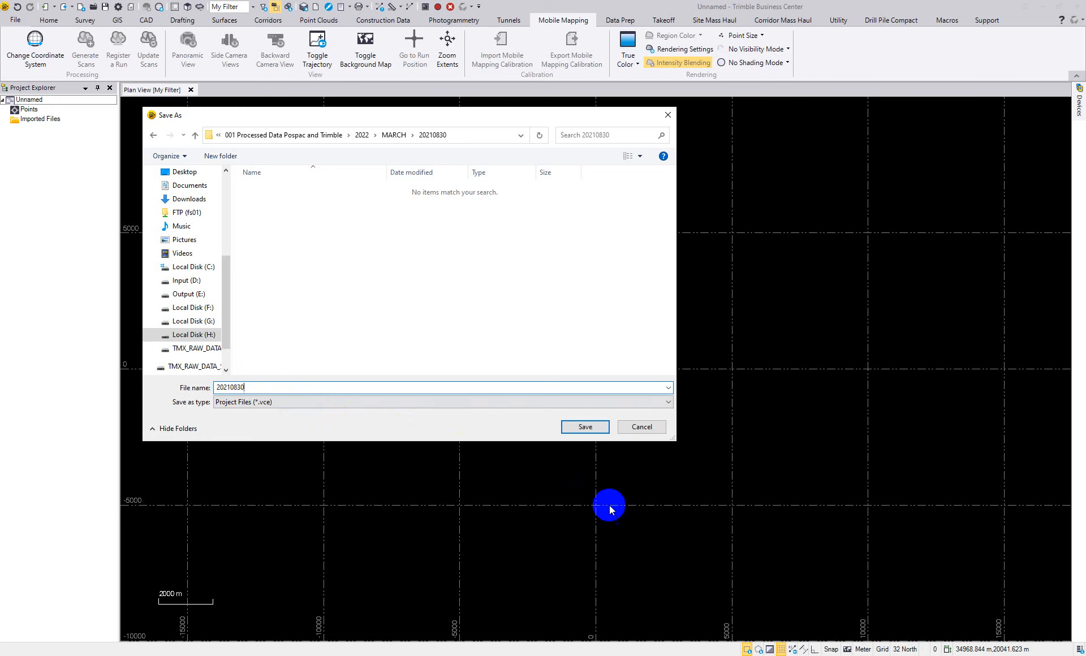
pyautogui.click(585, 426)
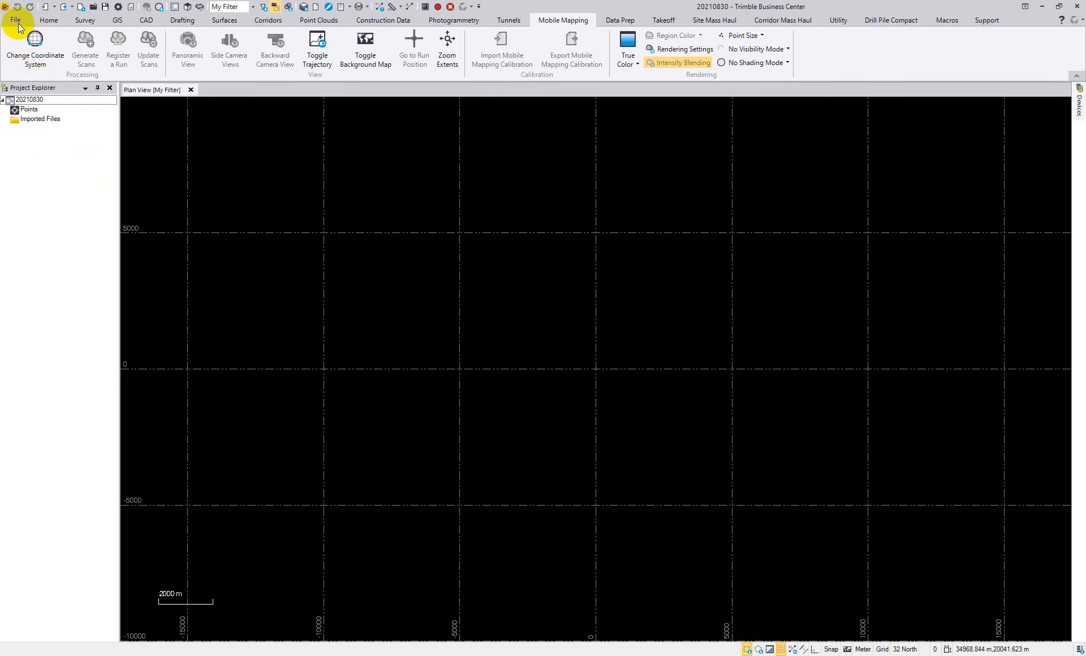
pyautogui.click(46, 22)
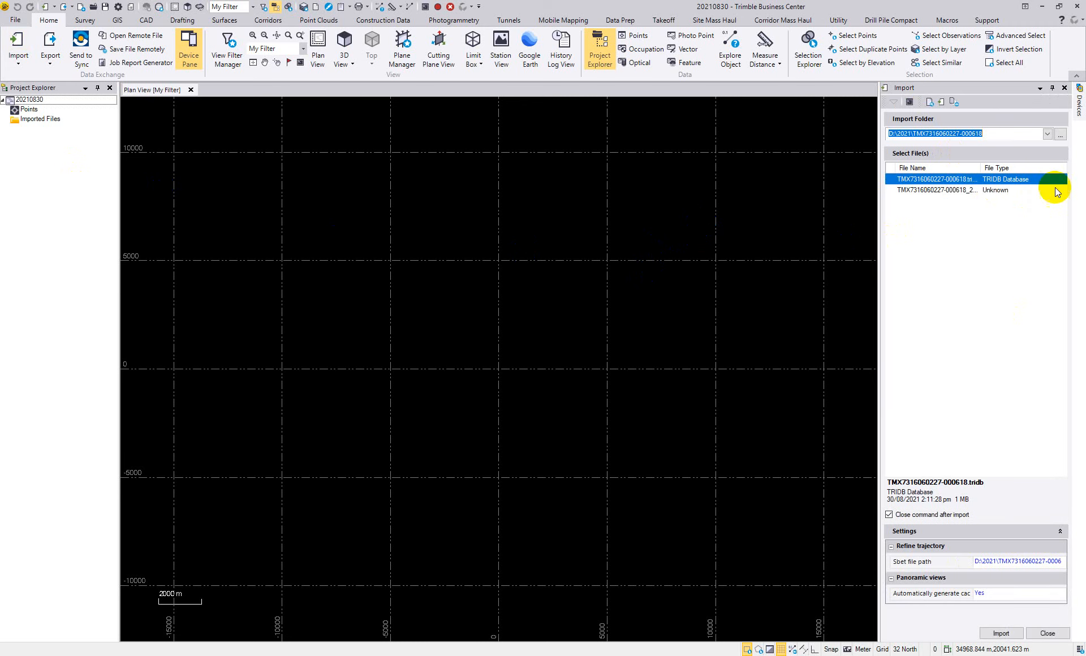
pyautogui.click(1061, 136)
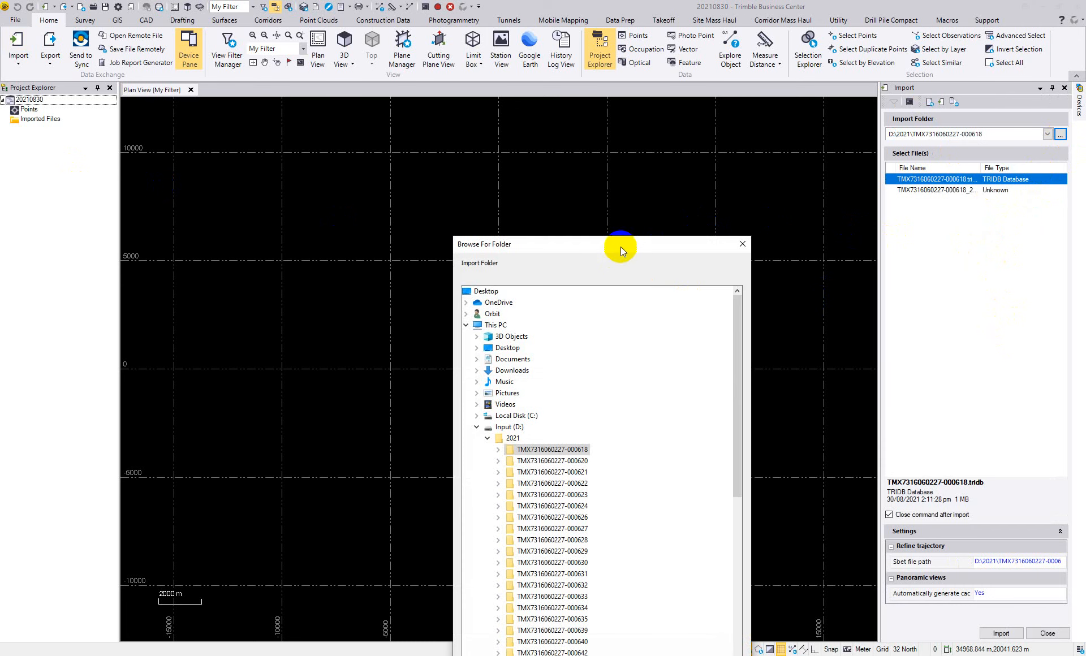
pyautogui.moveTo(620, 247); pyautogui.dragTo(653, 77)
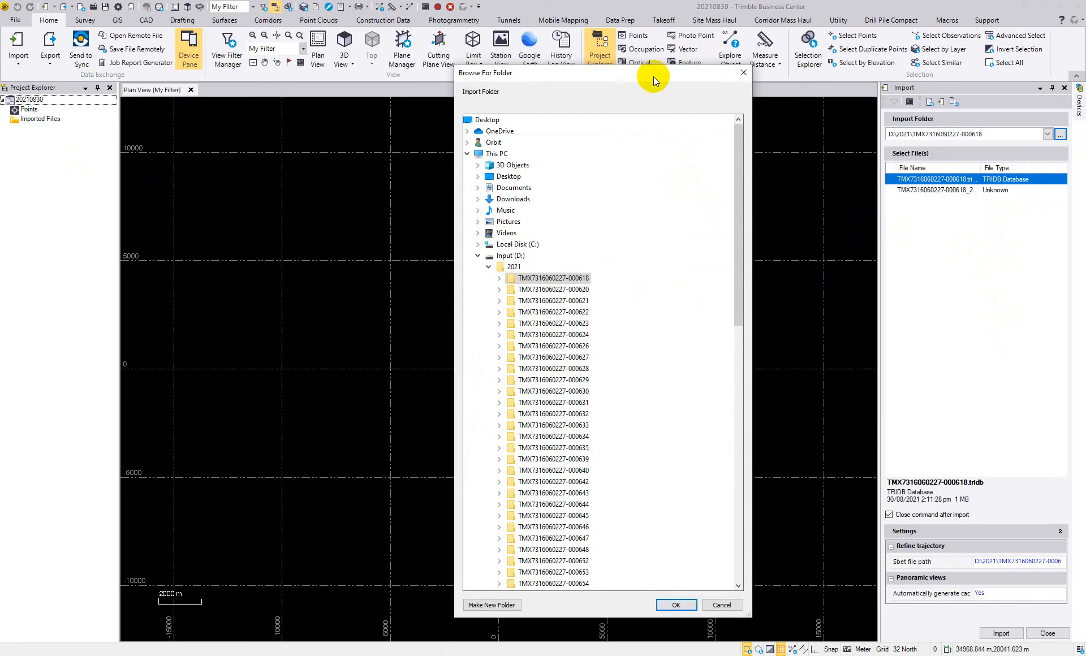
pyautogui.click(485, 267)
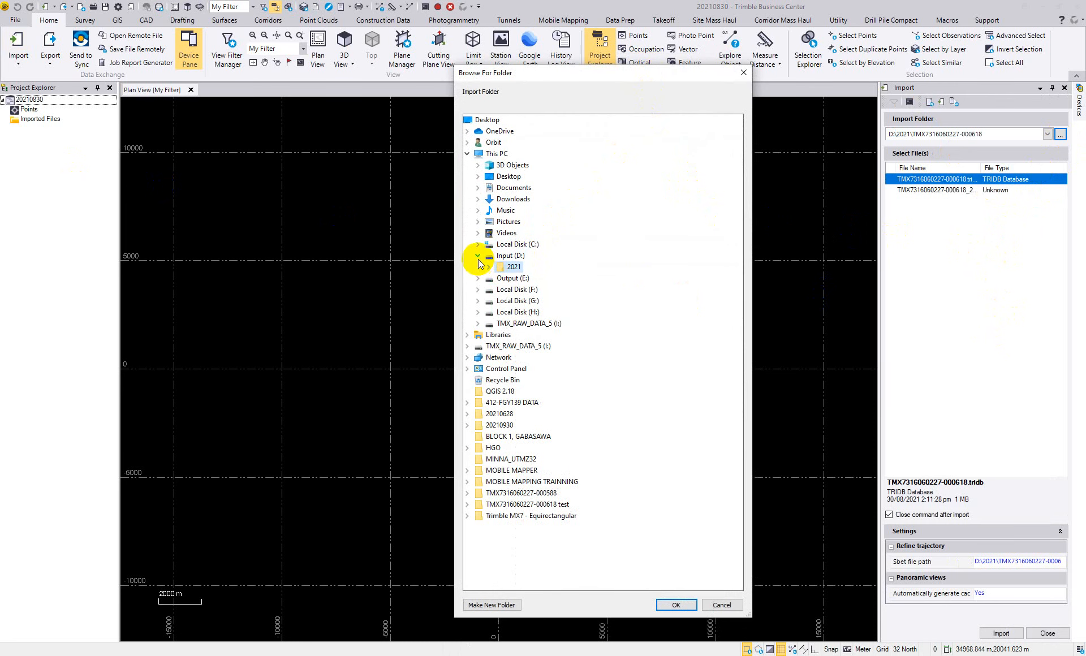
pyautogui.click(478, 256)
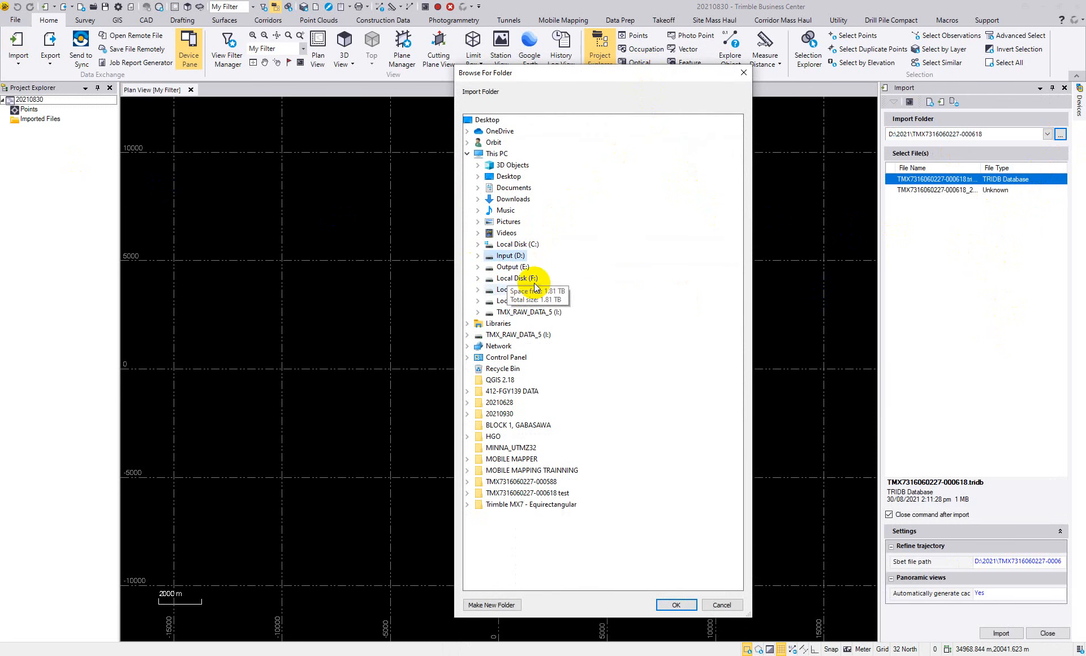
pyautogui.doubleClick(513, 256)
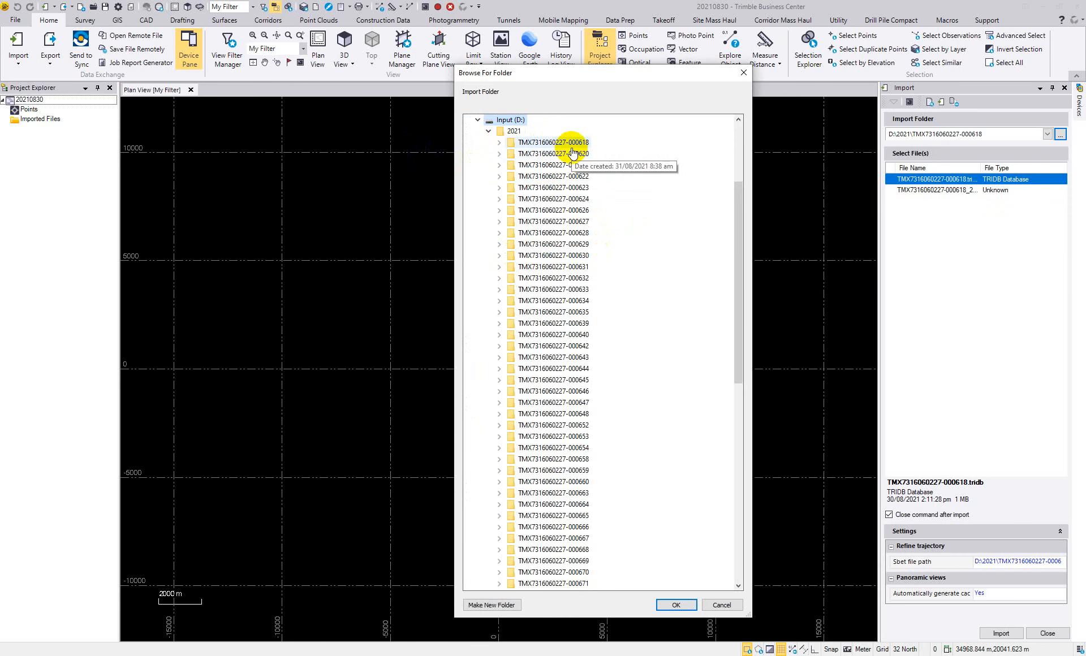
pyautogui.doubleClick(543, 144)
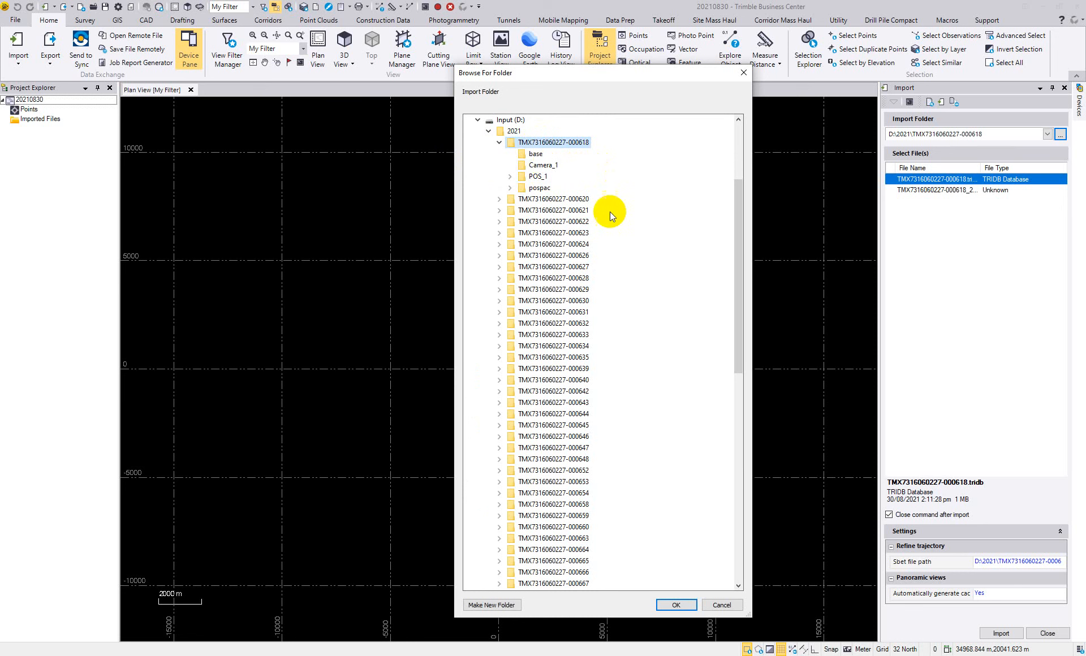
pyautogui.click(670, 604)
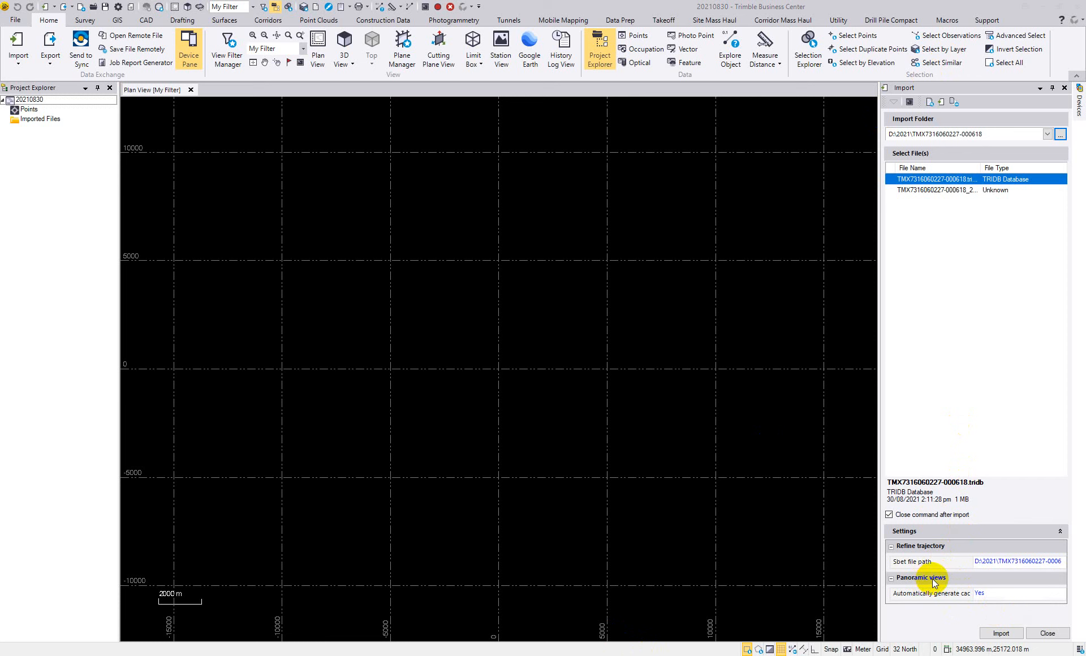
pyautogui.click(1009, 596)
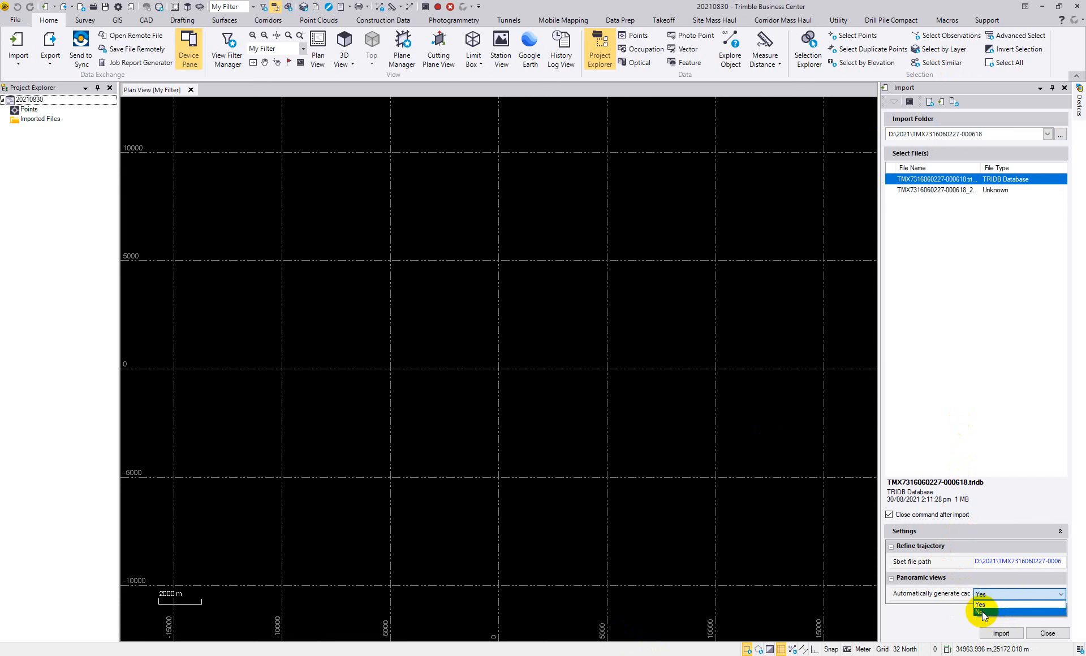
pyautogui.click(982, 612)
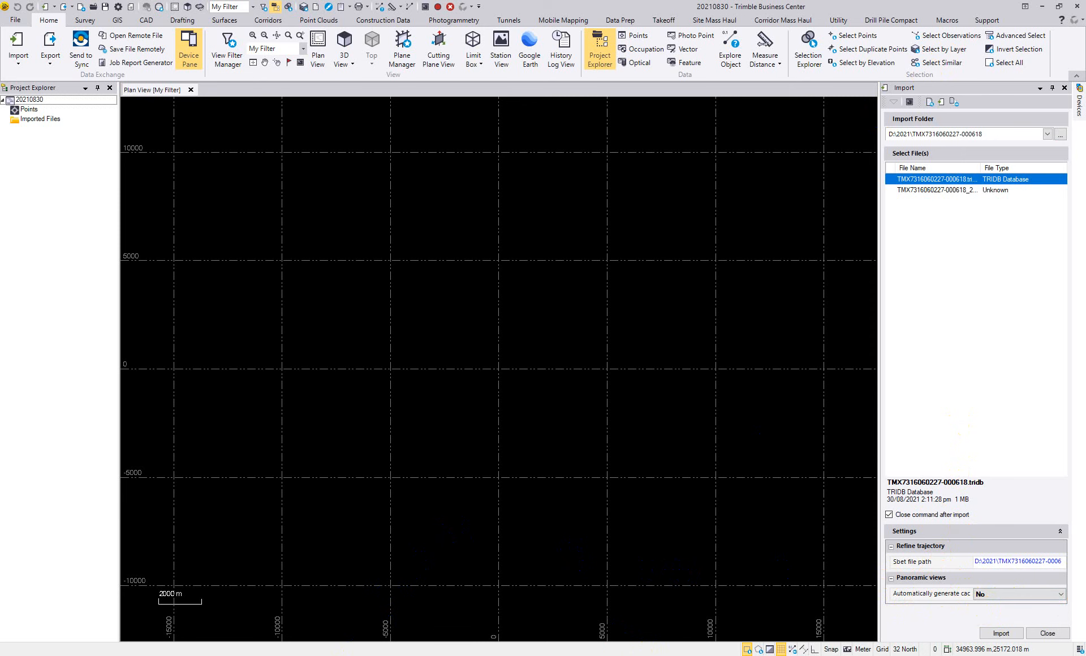
pyautogui.click(315, 635)
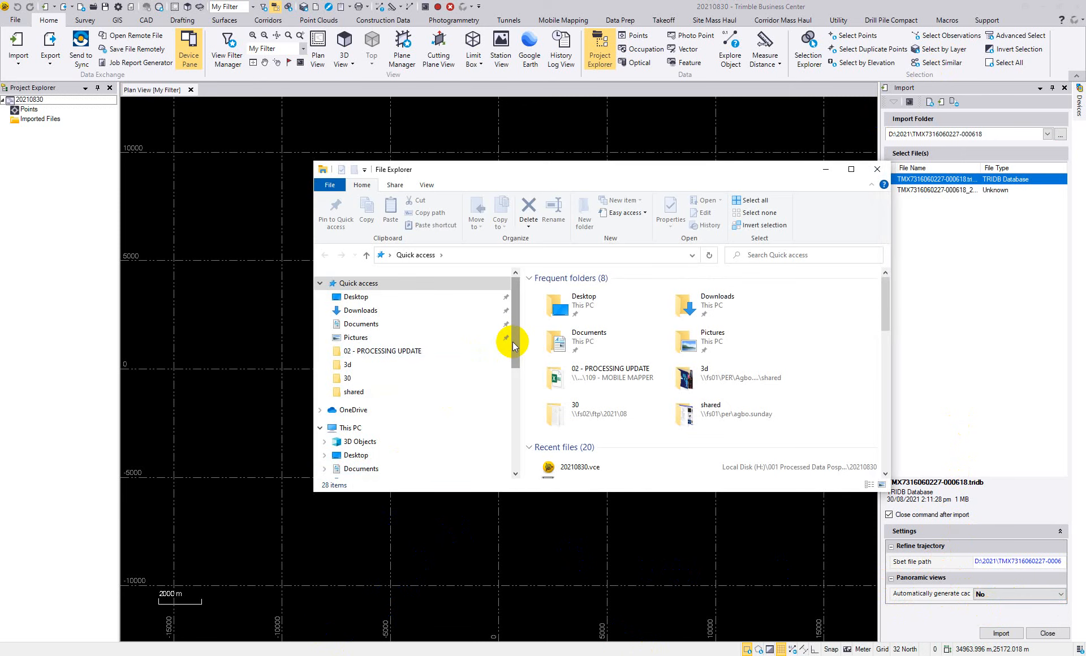
pyautogui.moveTo(512, 342); pyautogui.dragTo(512, 403)
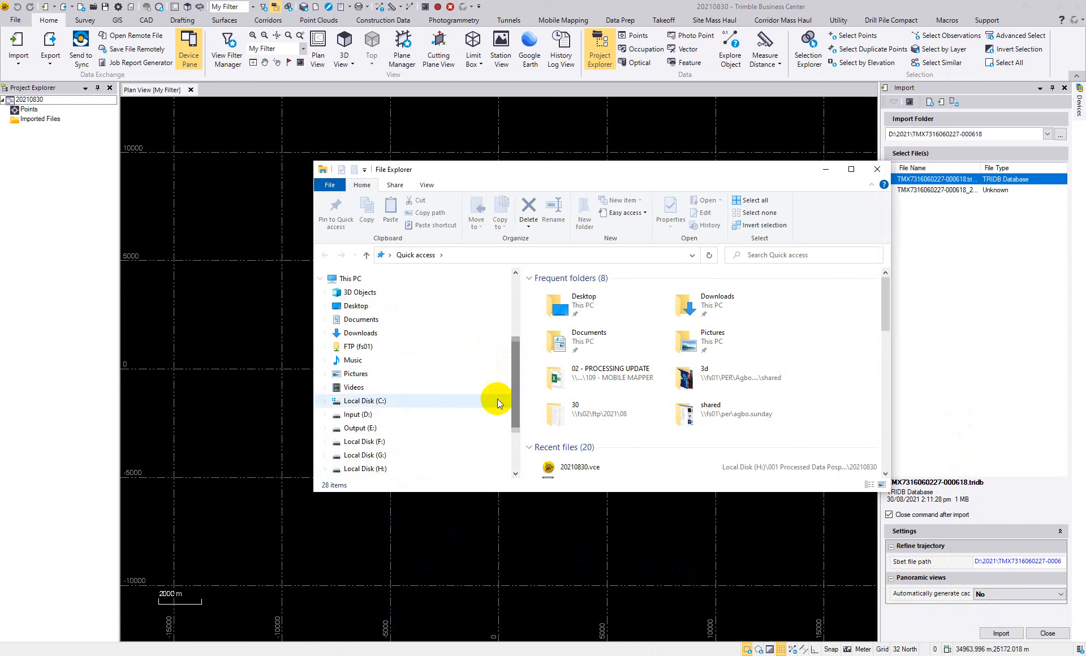
pyautogui.click(358, 413)
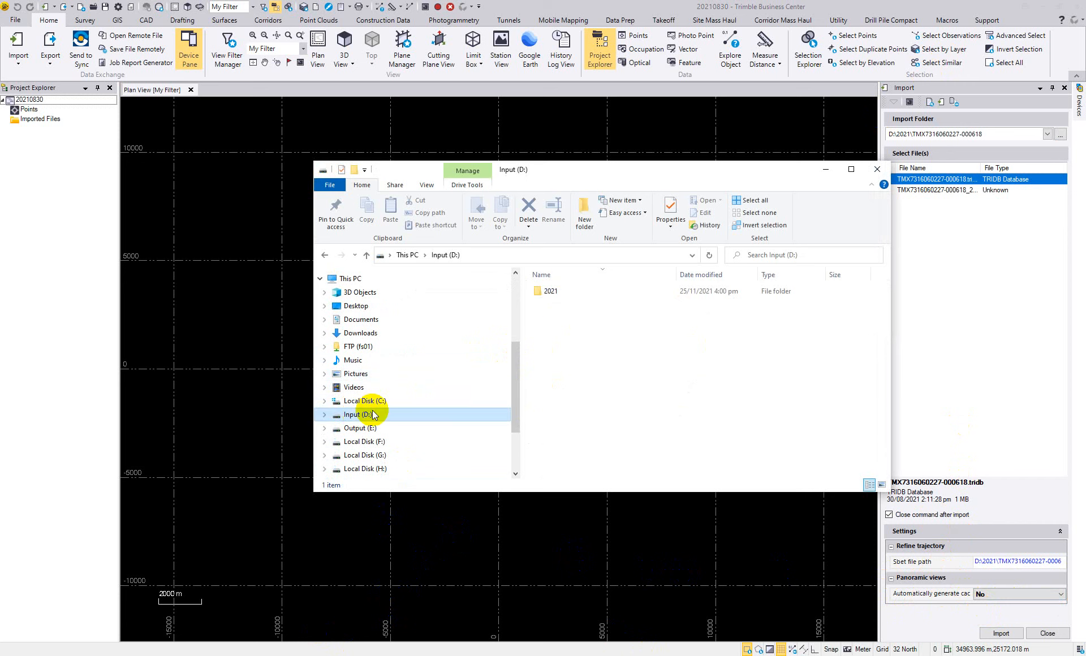
pyautogui.doubleClick(552, 292)
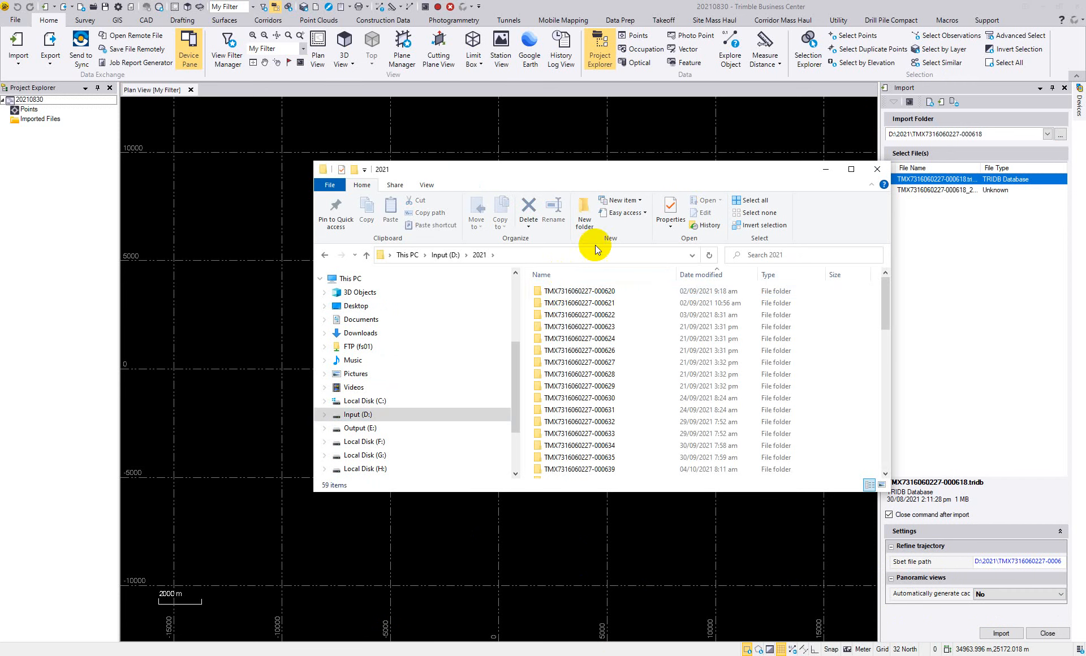
pyautogui.moveTo(629, 171); pyautogui.dragTo(583, 108)
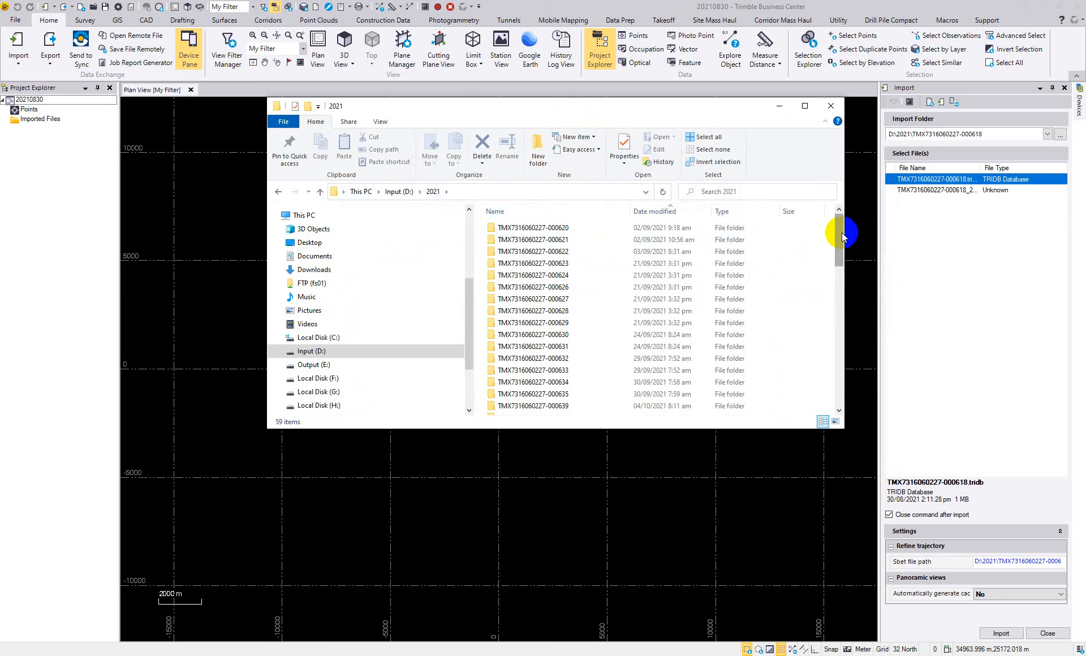
pyautogui.moveTo(842, 242); pyautogui.dragTo(841, 380)
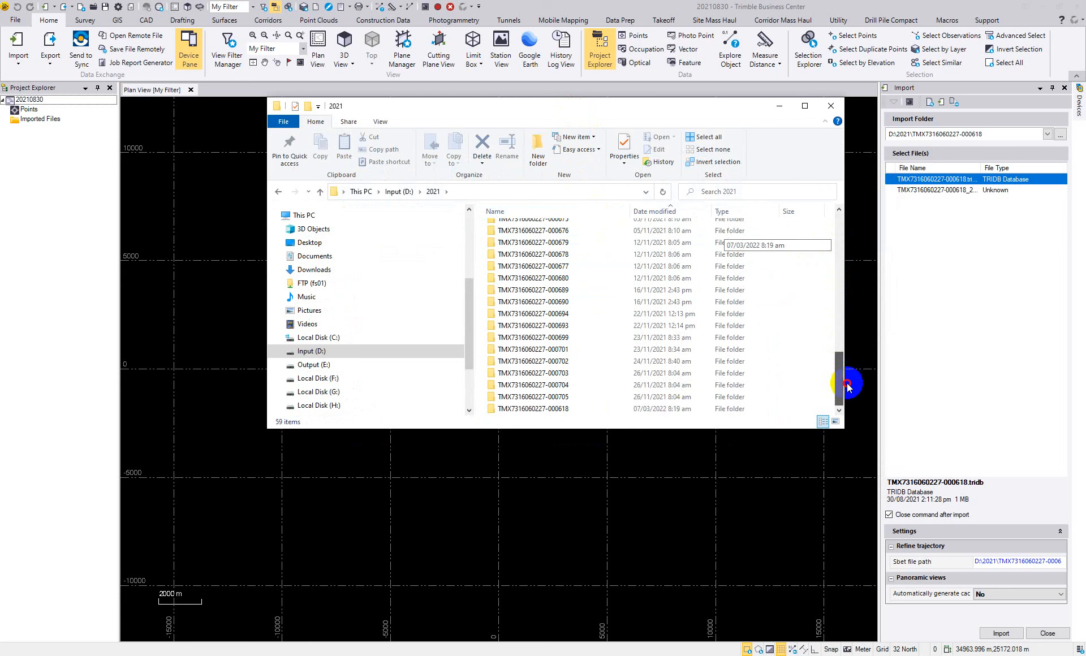
pyautogui.doubleClick(585, 412)
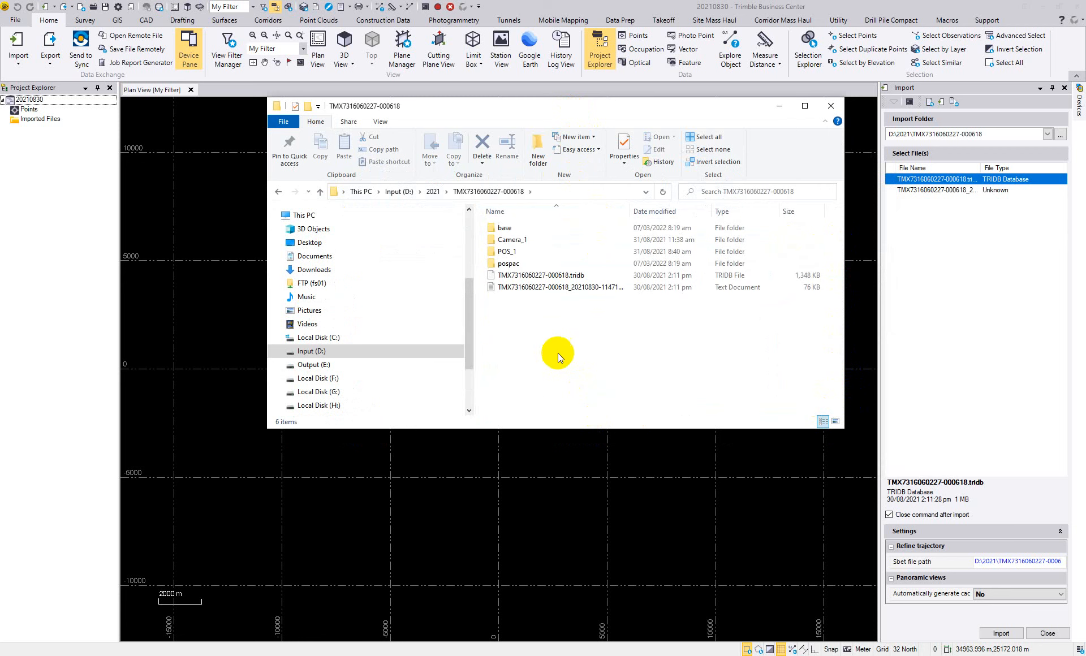
# Step: Open the subfolder pospac\20210830\Mission 1\Proc and select the file sbet_Mission 1.out
pyautogui.doubleClick(509, 264)
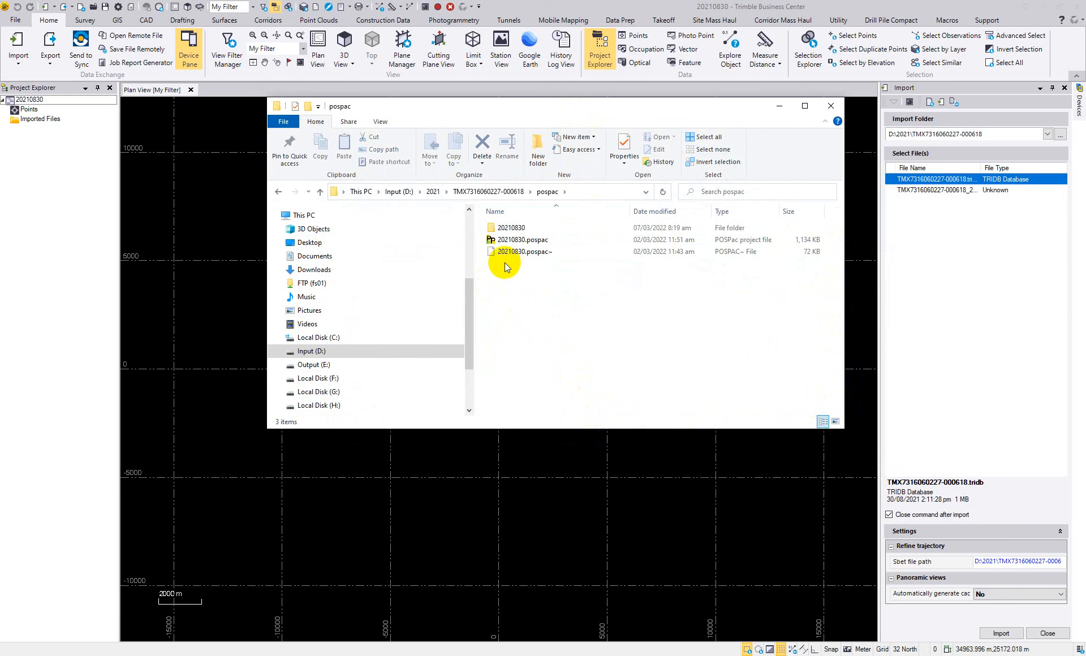
pyautogui.doubleClick(505, 229)
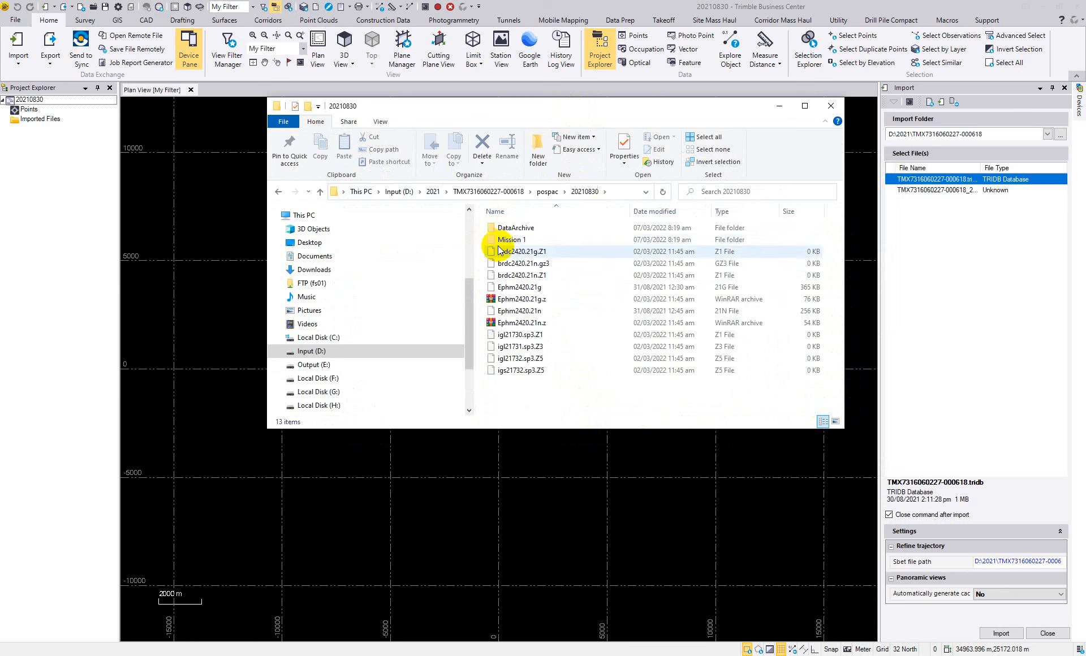
pyautogui.doubleClick(512, 240)
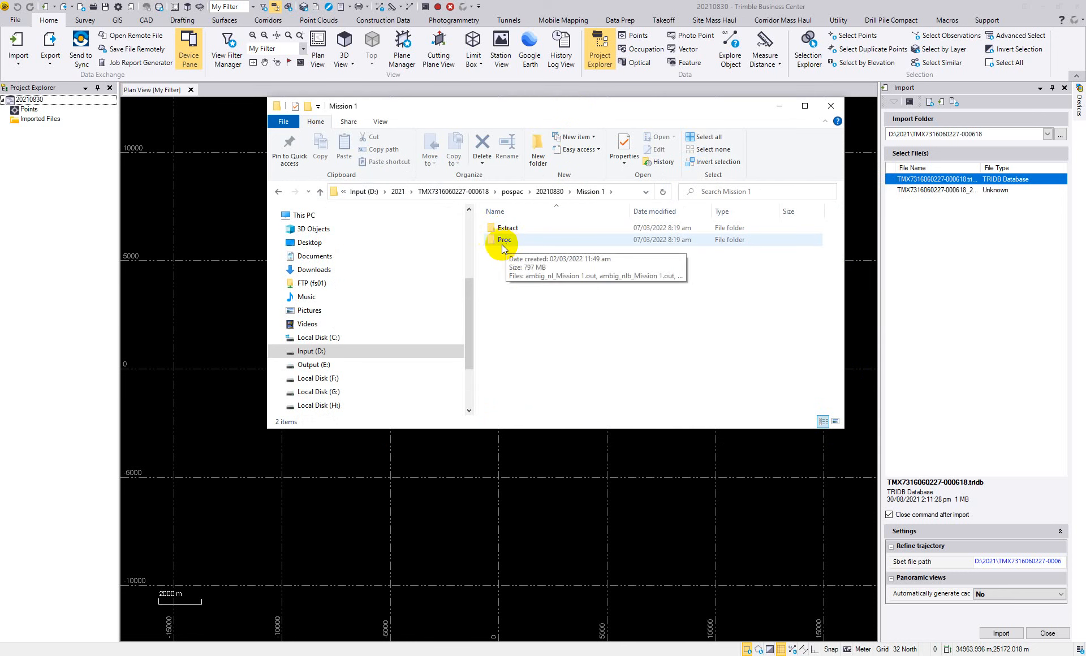
pyautogui.doubleClick(514, 242)
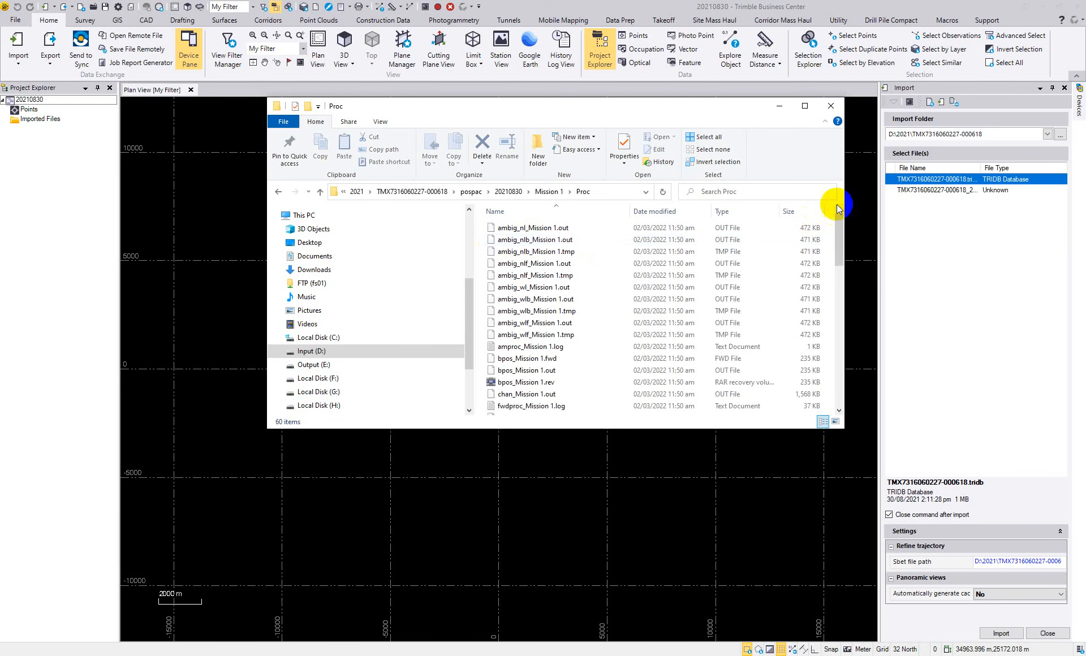
pyautogui.click(805, 106)
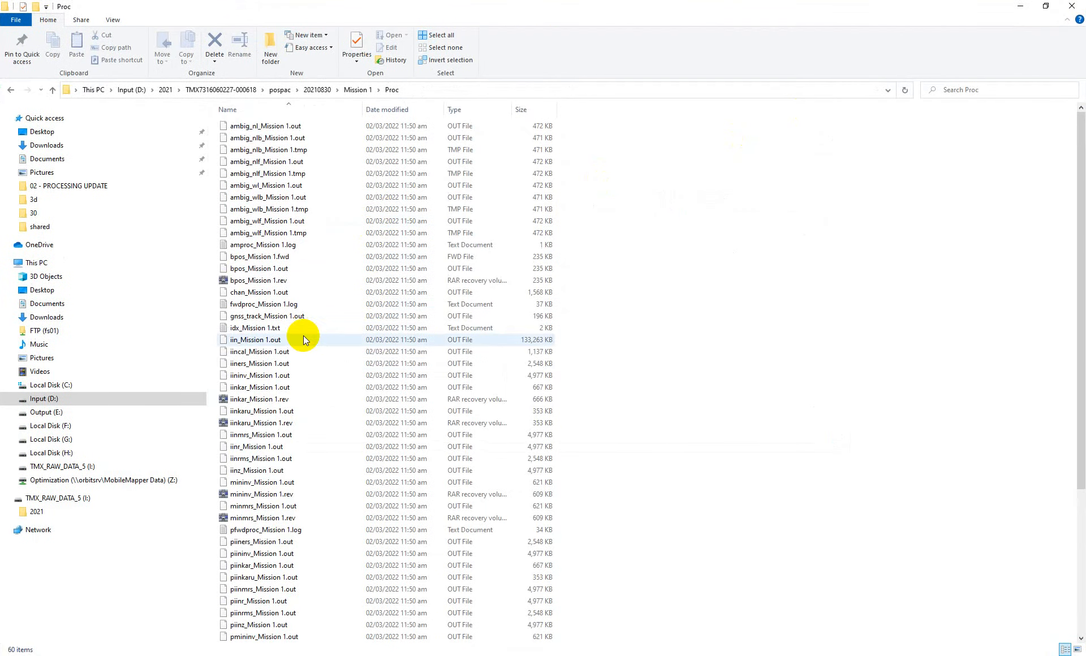
pyautogui.scroll(-7, 303, 368)
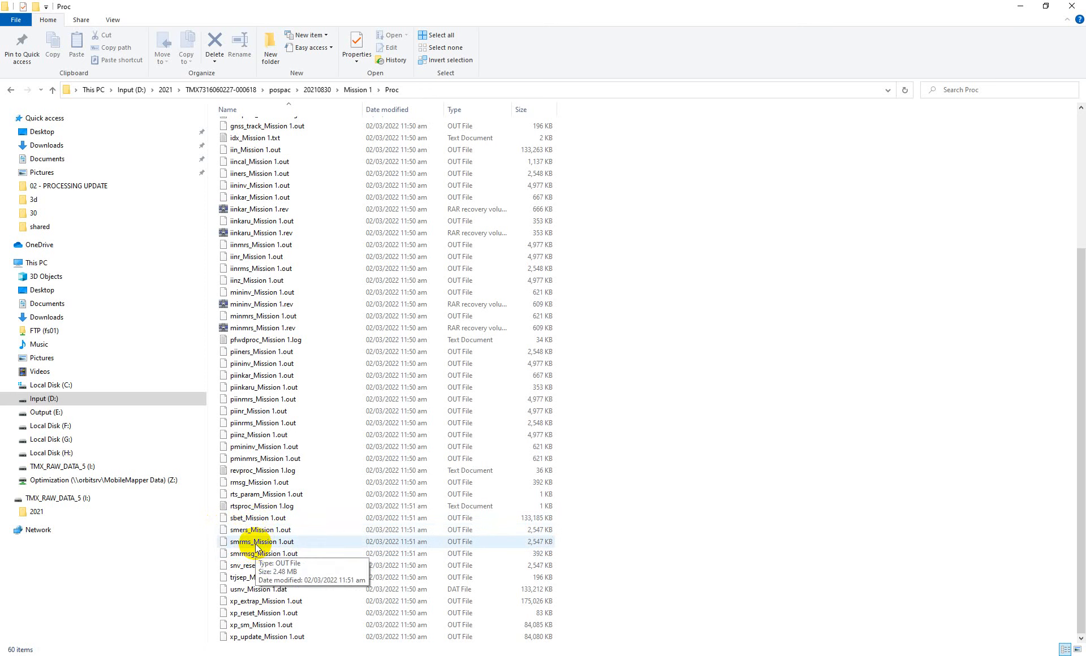
pyautogui.click(256, 518)
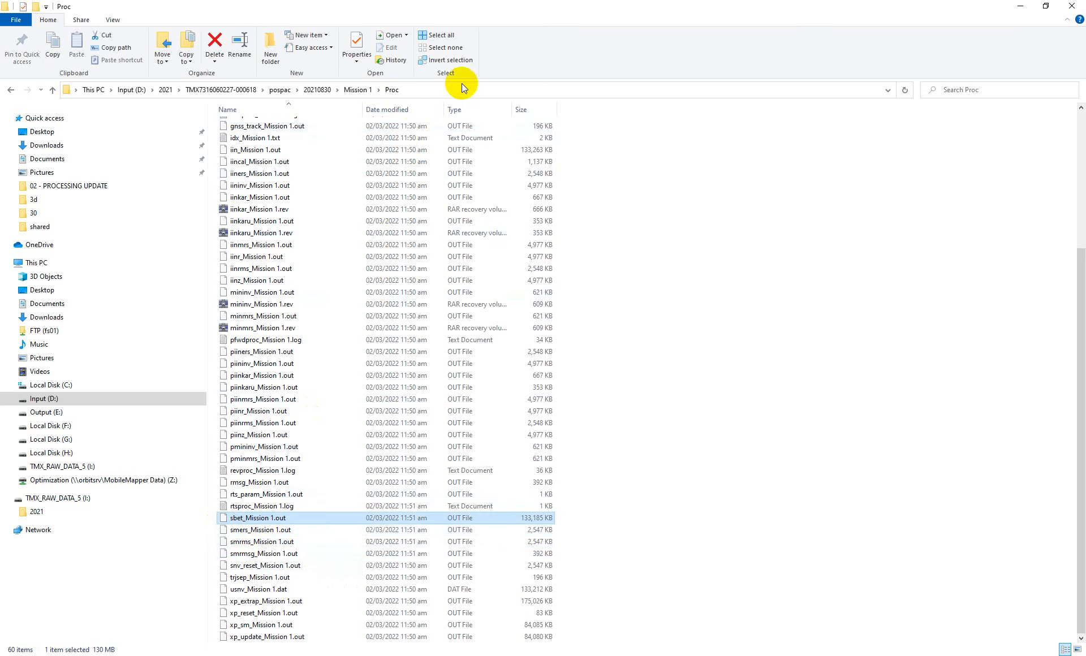
# Step: Copy the Proc folder's path and paste it into a new Notepad document, ending it with a backslash
pyautogui.click(475, 90)
pyautogui.press('super+c')
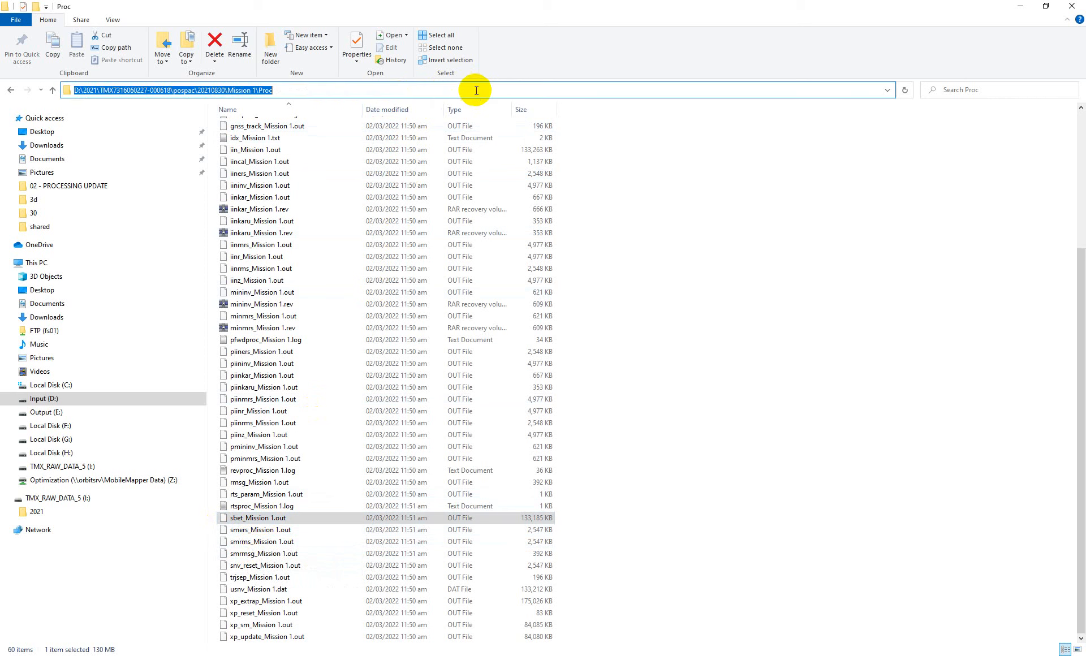
pyautogui.rightClick(227, 89)
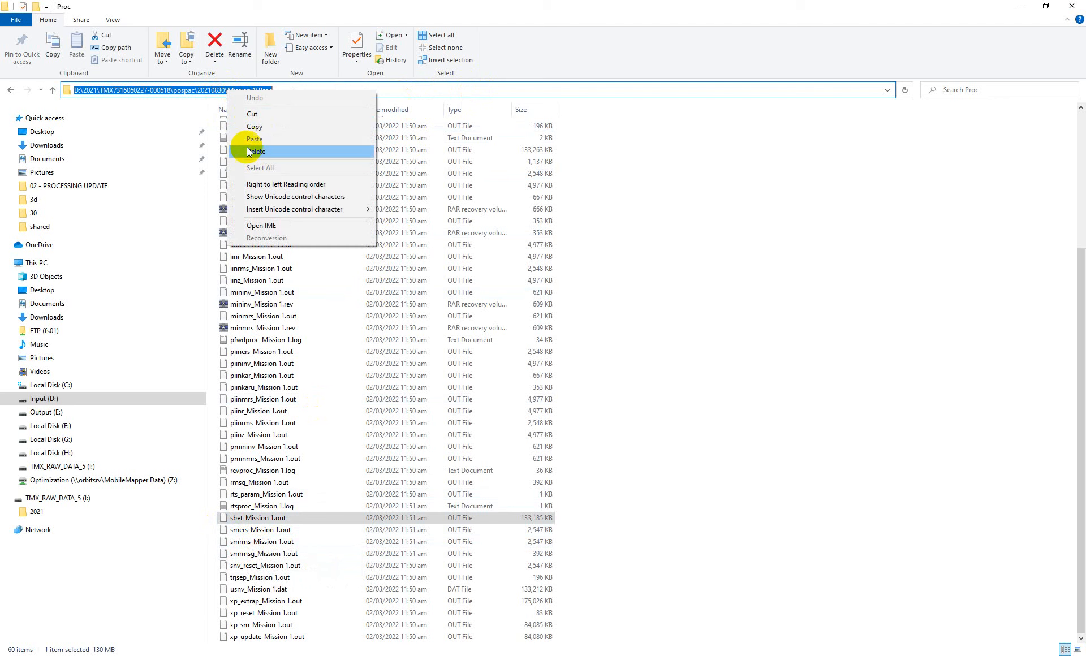
pyautogui.click(254, 127)
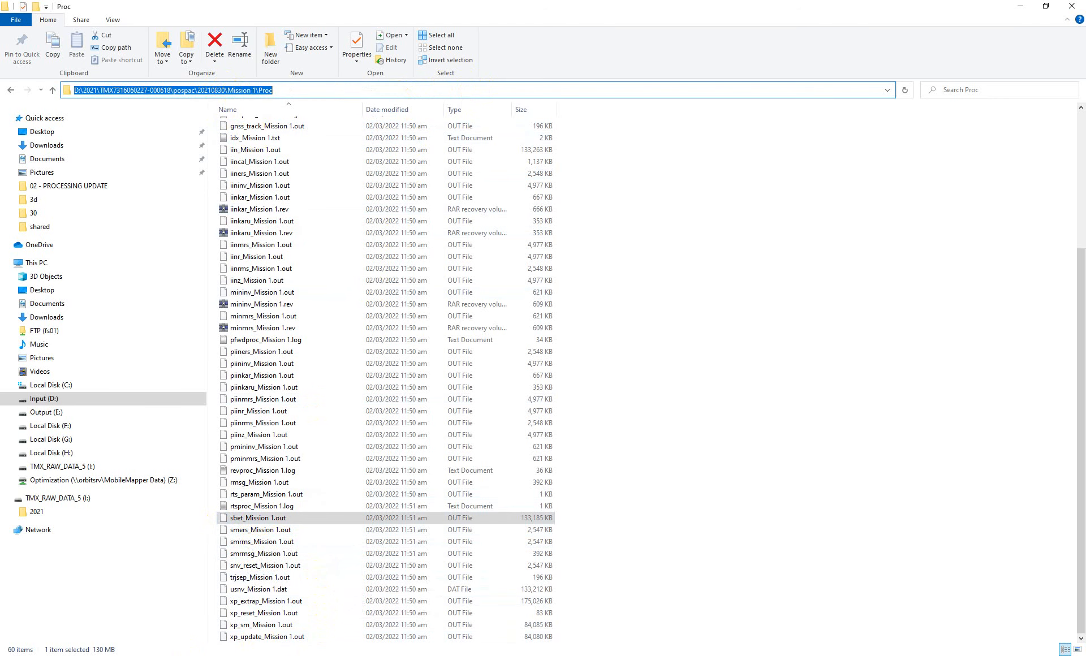
pyautogui.press('super+s')
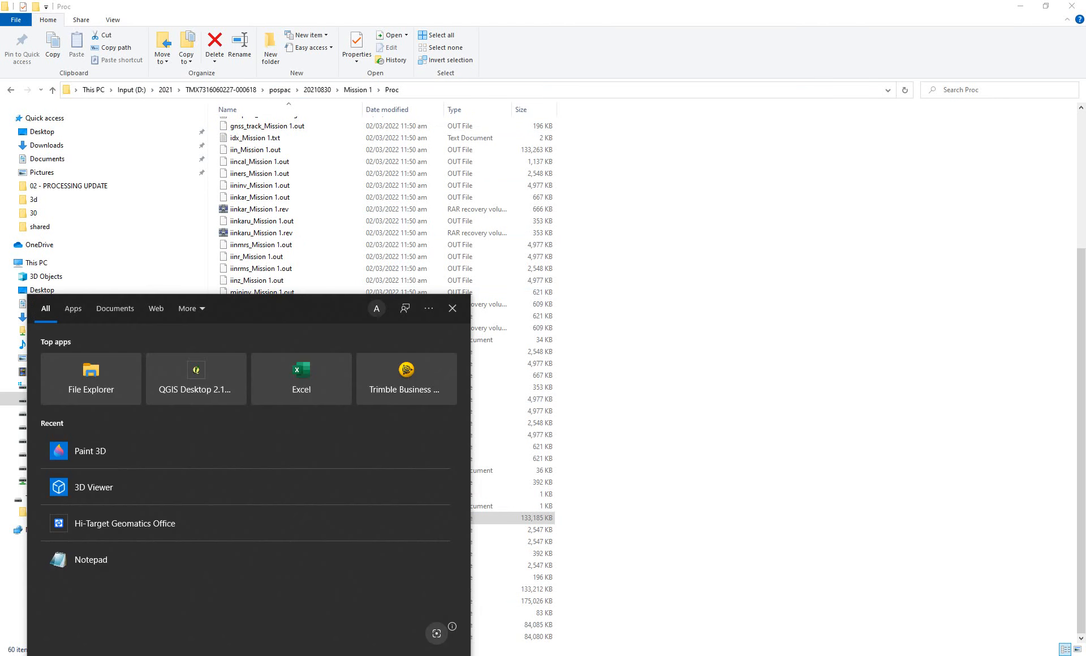
pyautogui.write('NOT')
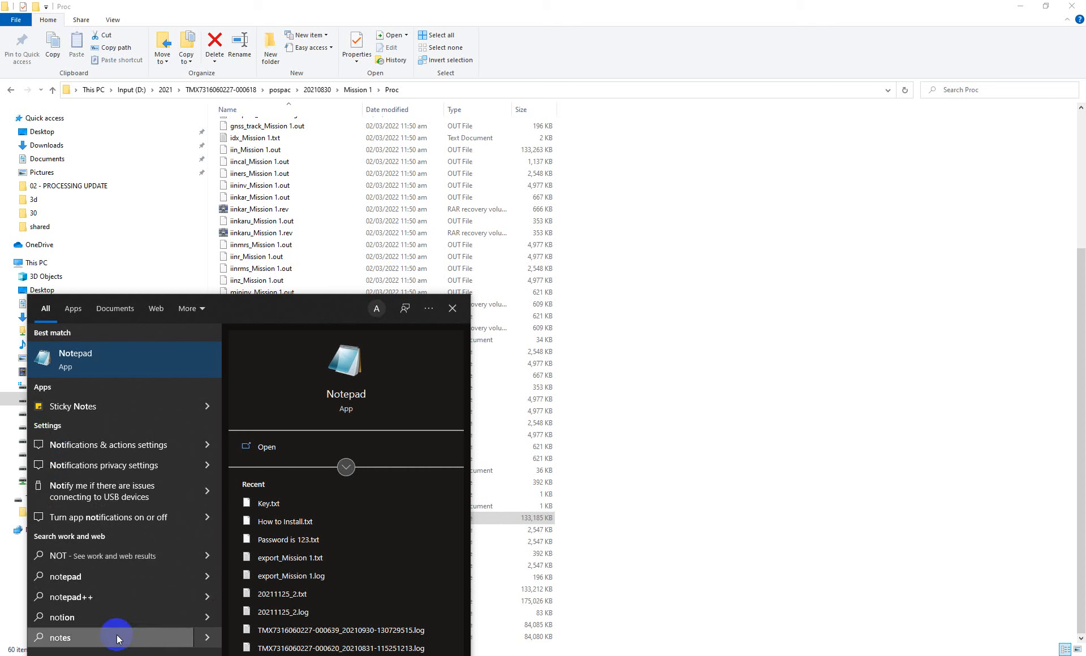
pyautogui.click(93, 364)
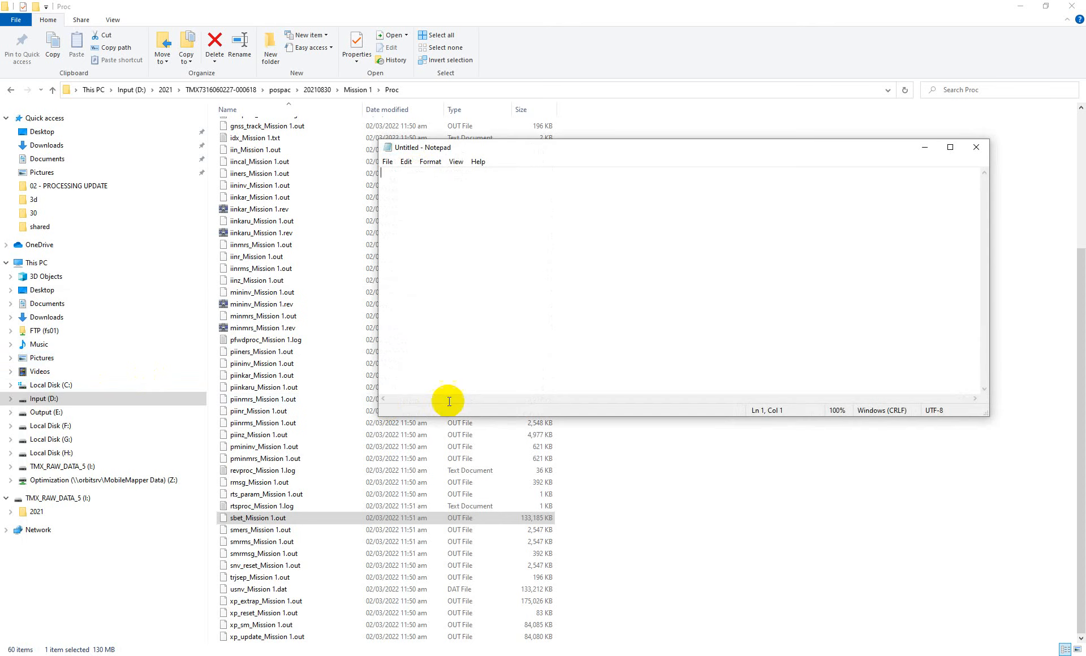
pyautogui.rightClick(422, 185)
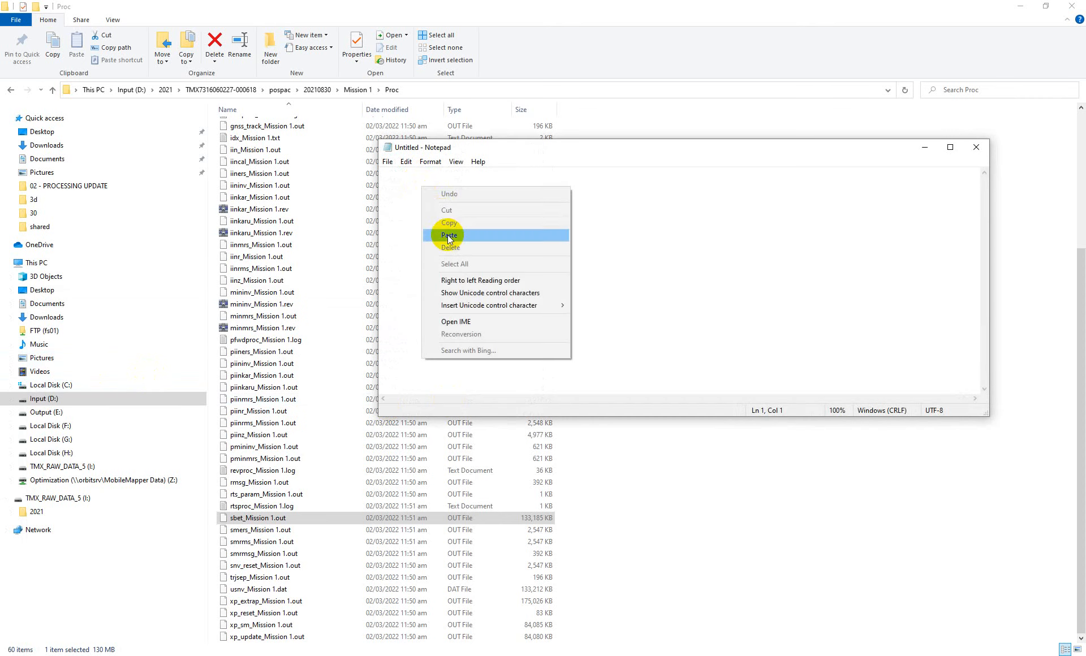
pyautogui.click(449, 235)
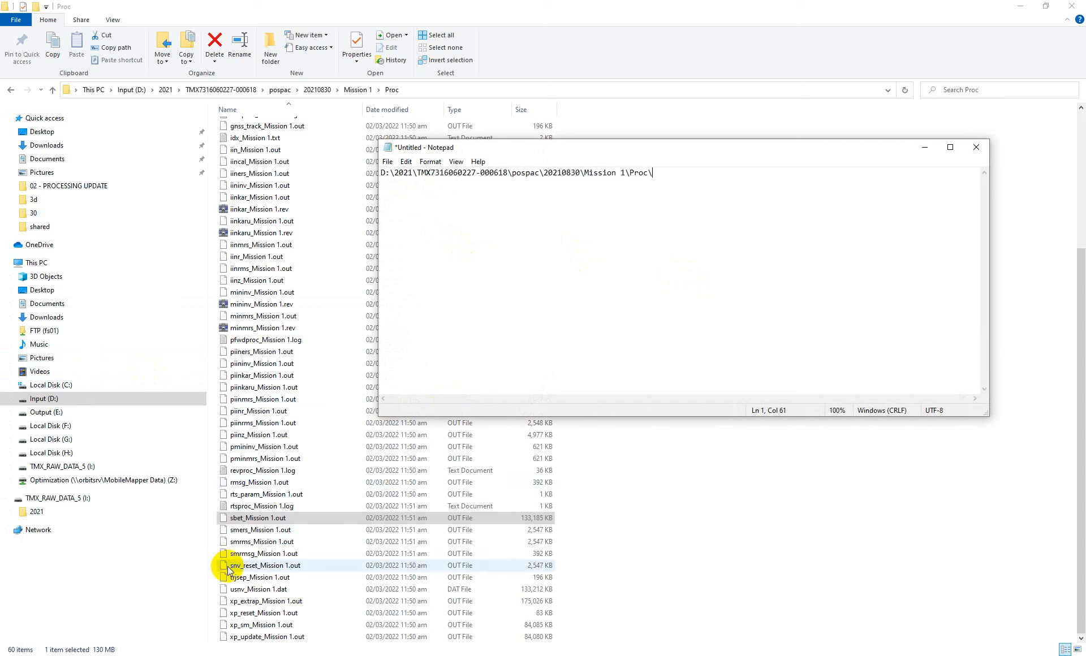
# Step: Copy the full file name sbet_Mission 1.out, including its extension, and append it to the folder path in Notepad
pyautogui.rightClick(252, 519)
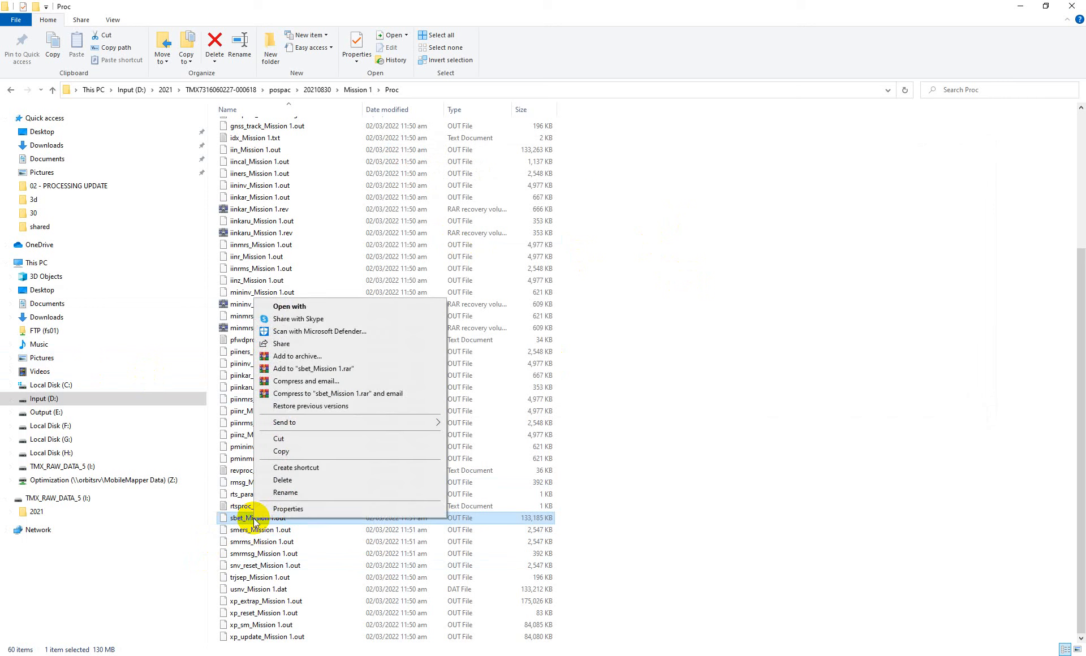
pyautogui.click(285, 492)
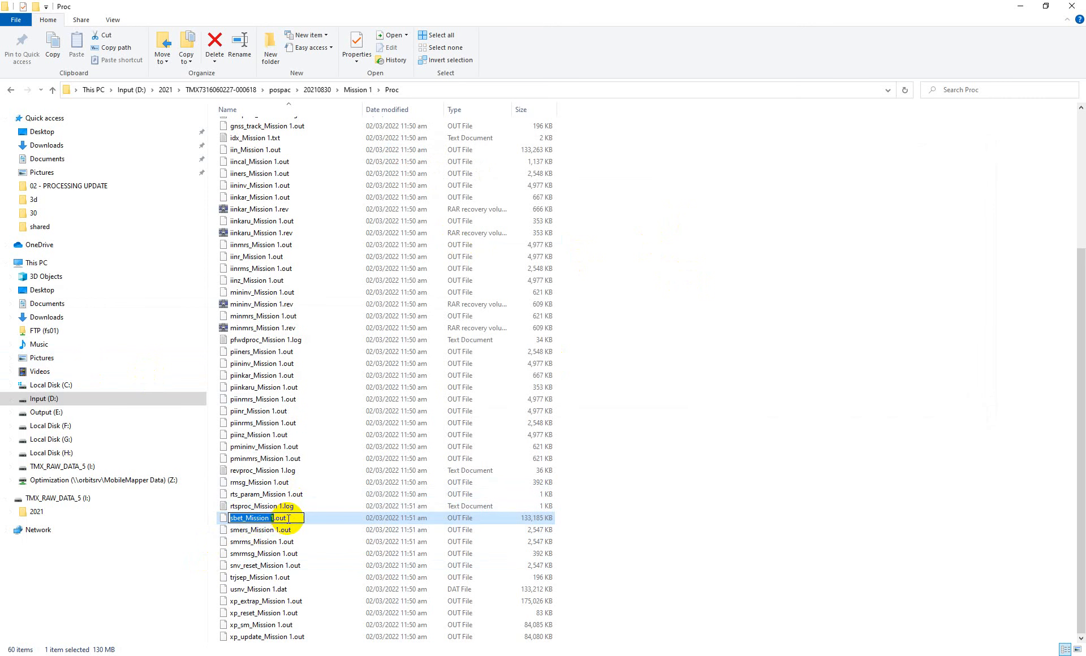
pyautogui.moveTo(287, 518); pyautogui.dragTo(229, 520)
pyautogui.rightClick(247, 519)
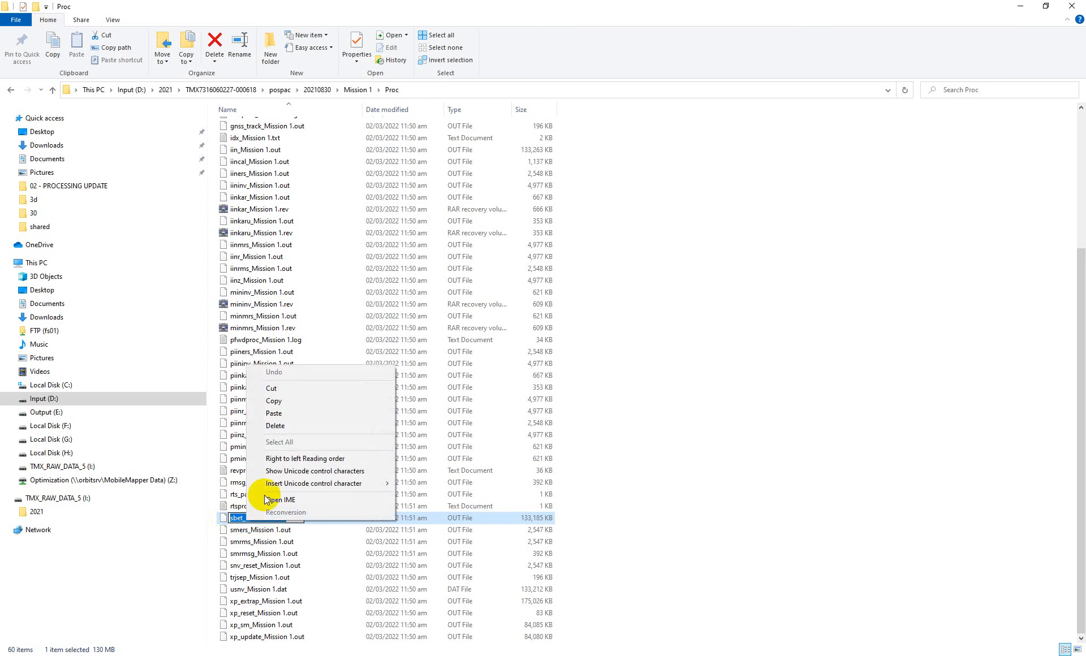
pyautogui.click(277, 402)
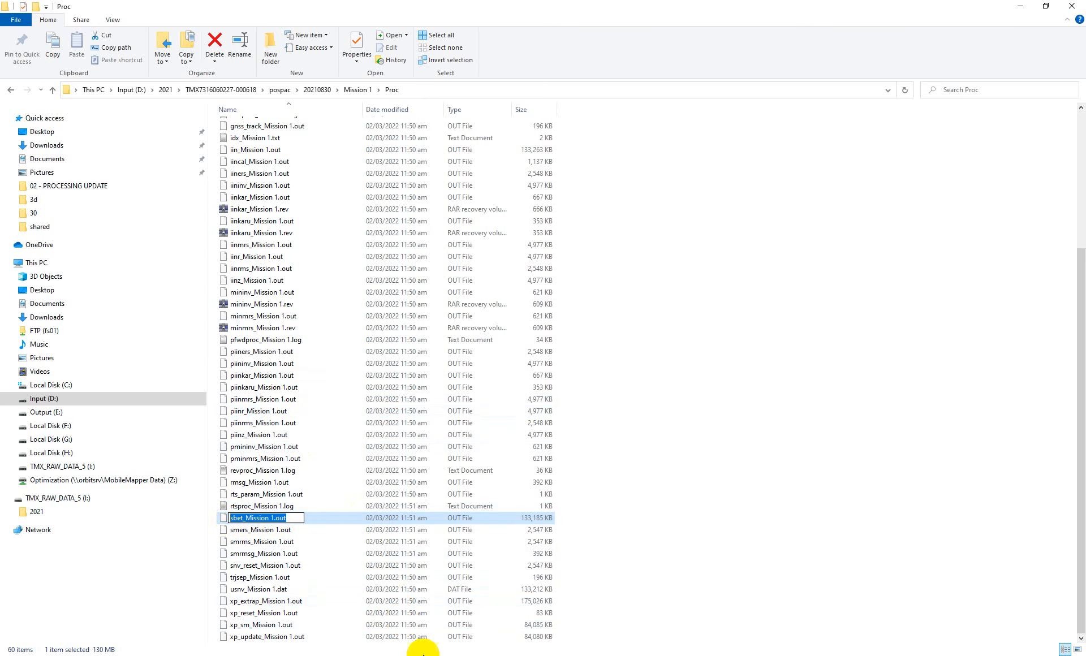
pyautogui.click(426, 655)
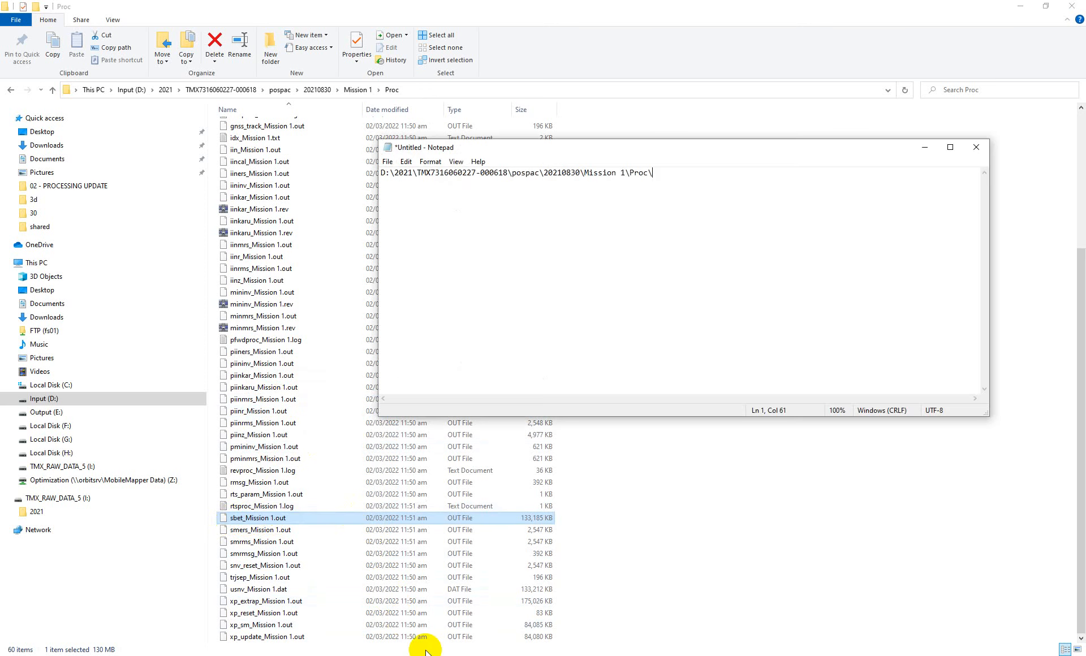
pyautogui.rightClick(663, 178)
pyautogui.click(684, 231)
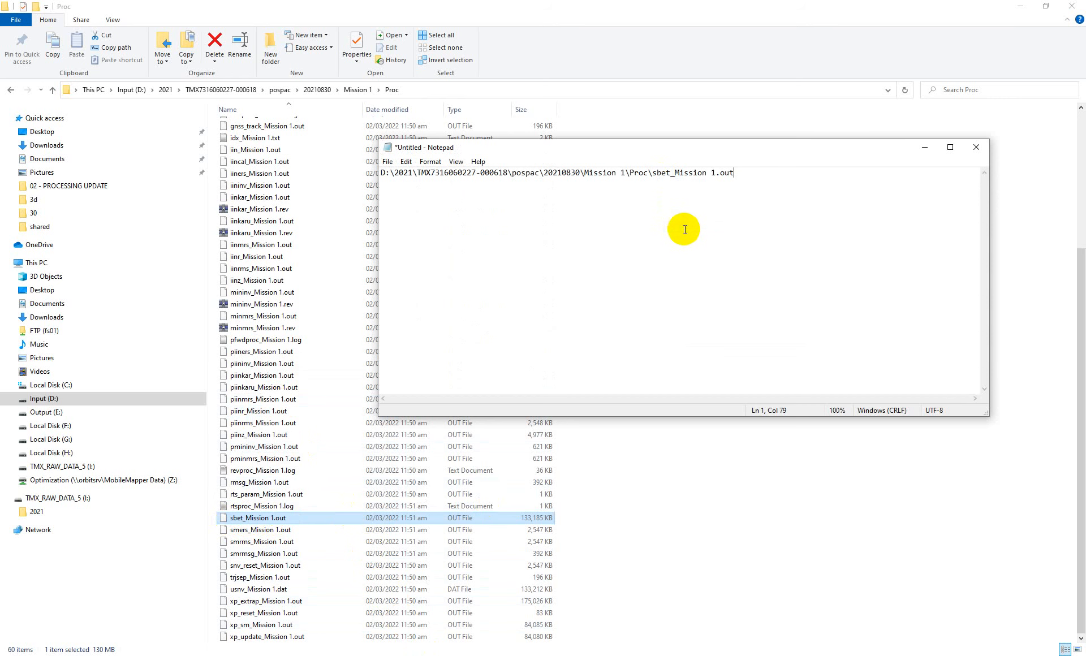
pyautogui.click(745, 174)
pyautogui.moveTo(745, 175); pyautogui.dragTo(382, 188)
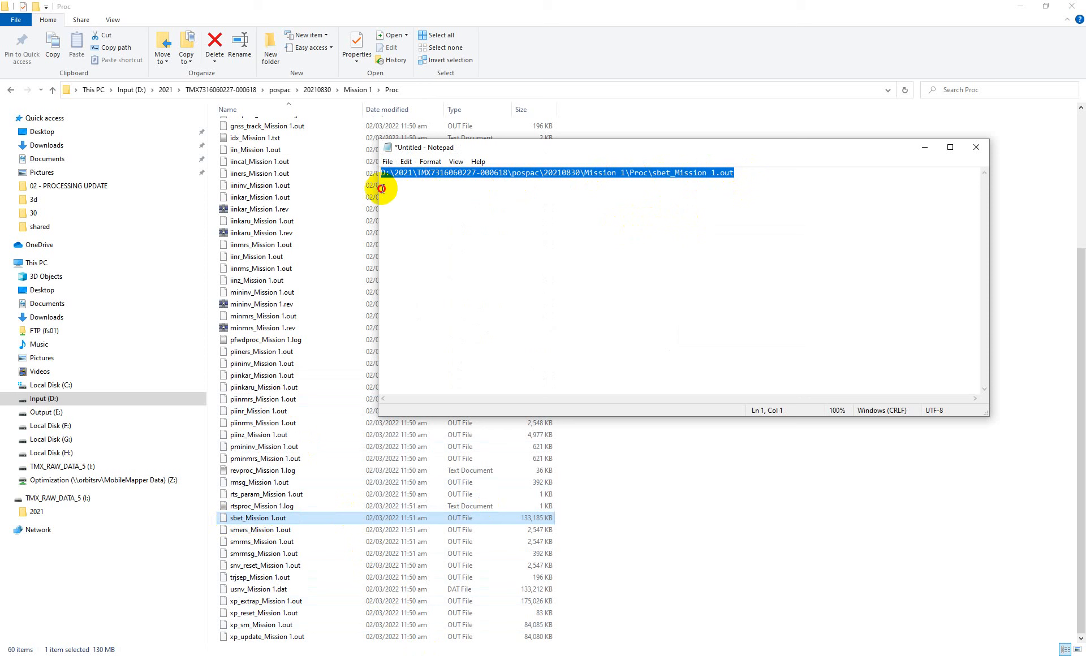
pyautogui.rightClick(465, 177)
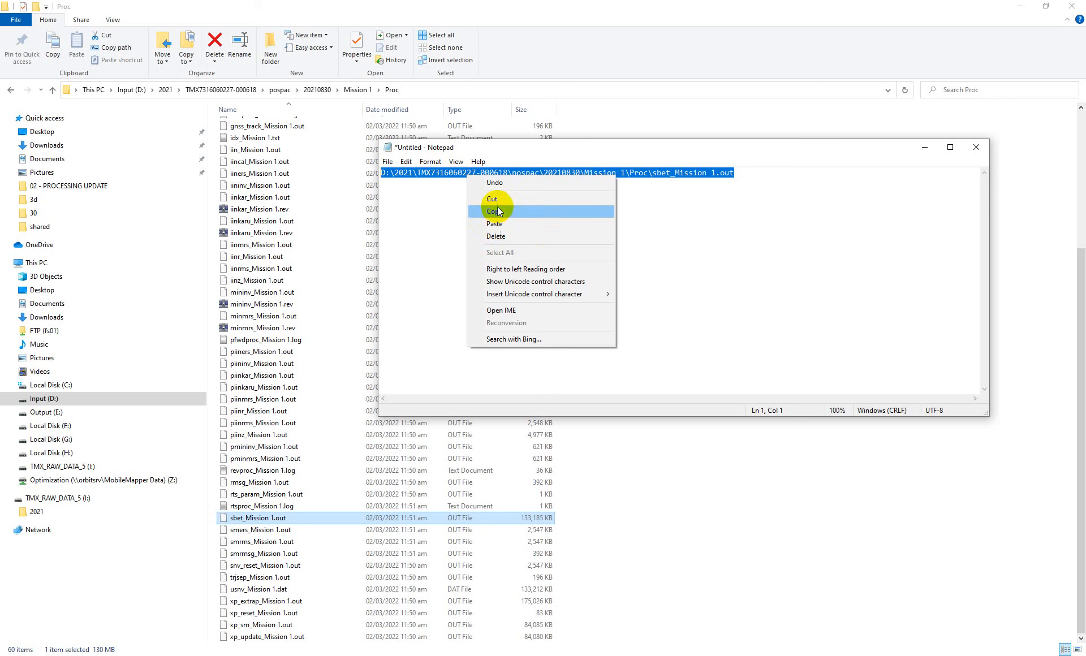
pyautogui.click(494, 211)
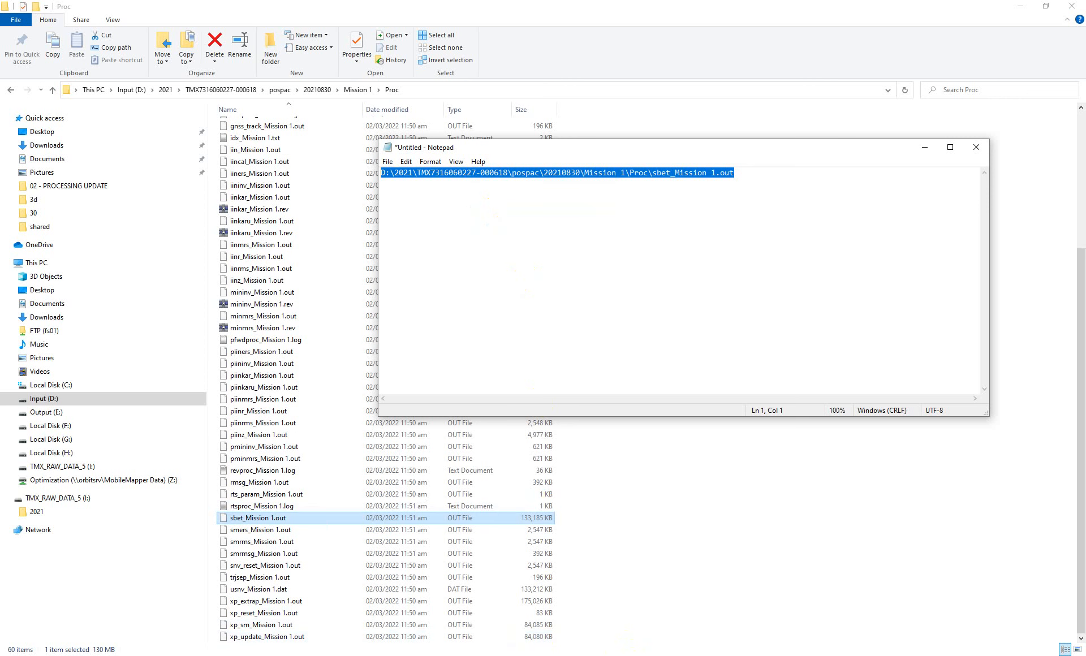
# Step: Switch to Trimble Business Center and replace the import's Sbet file path with the copied path to sbet_Mission 1.out
pyautogui.click(497, 622)
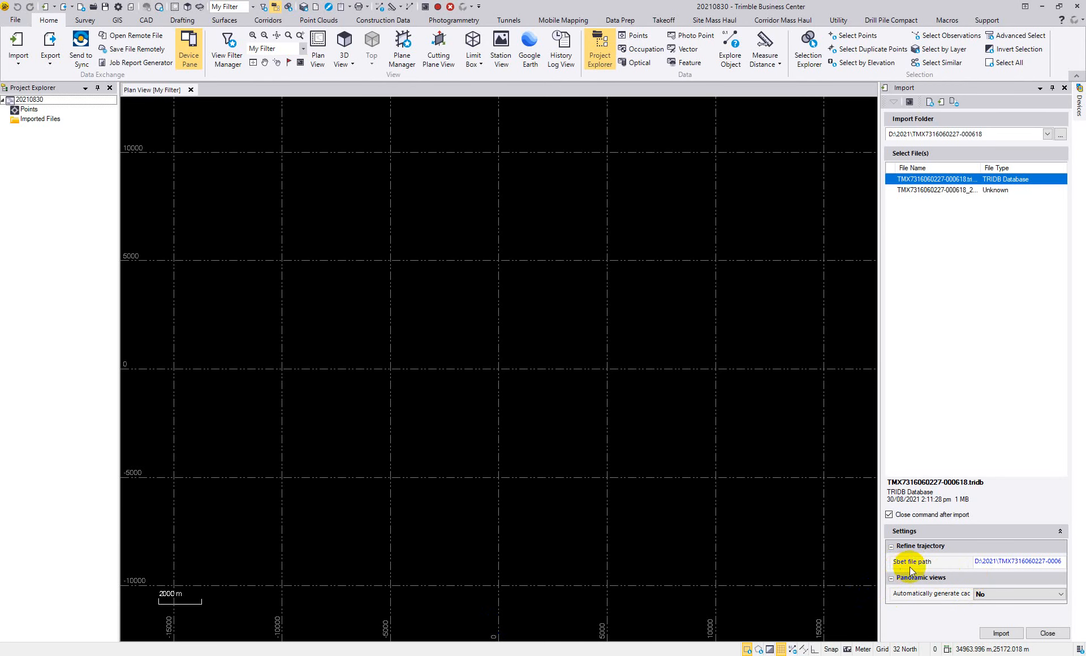
pyautogui.click(1024, 562)
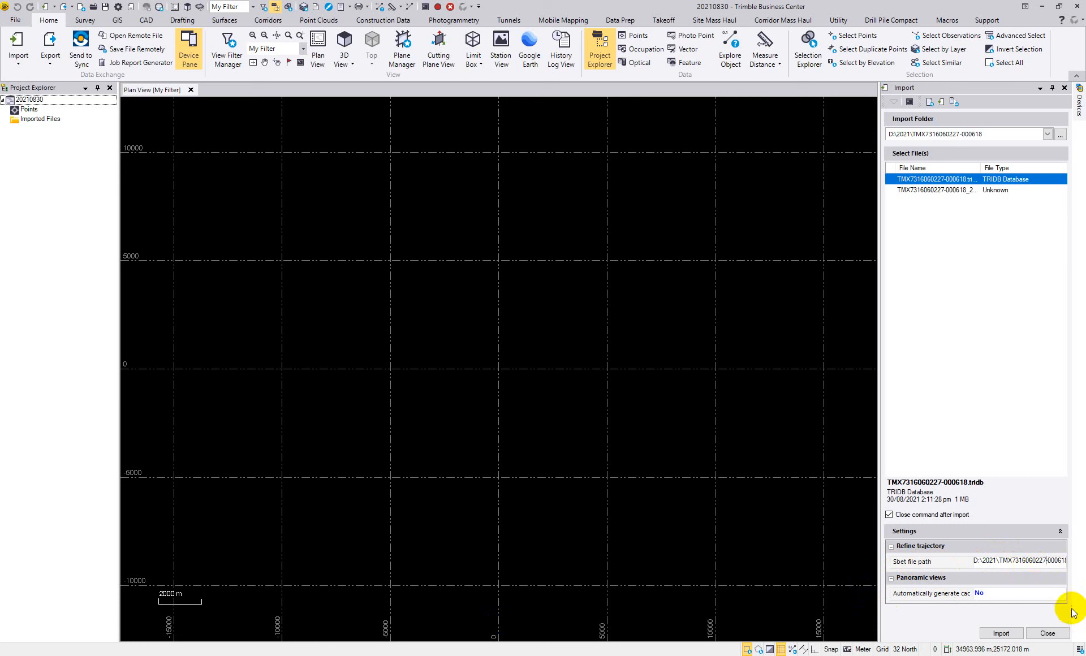
pyautogui.press('BackSpace')
pyautogui.press('BackSpace')
pyautogui.press('BackSpace')
pyautogui.press('BackSpace')
pyautogui.press('BackSpace')
pyautogui.press('BackSpace')
pyautogui.press('BackSpace')
pyautogui.press('BackSpace')
pyautogui.press('BackSpace')
pyautogui.press('BackSpace')
pyautogui.press('BackSpace')
pyautogui.press('BackSpace')
pyautogui.press('BackSpace')
pyautogui.press('BackSpace')
pyautogui.press('BackSpace')
pyautogui.press('BackSpace')
pyautogui.press('BackSpace')
pyautogui.press('BackSpace')
pyautogui.press('Delete')
pyautogui.press('Delete')
pyautogui.press('Delete')
pyautogui.press('Delete')
pyautogui.press('Delete')
pyautogui.press('Delete')
pyautogui.press('Delete')
pyautogui.press('Delete')
pyautogui.press('Delete')
pyautogui.press('Delete')
pyautogui.press('Delete')
pyautogui.press('Delete')
pyautogui.press('Delete')
pyautogui.press('Delete')
pyautogui.press('Delete')
pyautogui.press('Delete')
pyautogui.press('Delete')
pyautogui.press('Delete')
pyautogui.press('Delete')
pyautogui.press('Delete')
pyautogui.press('Delete')
pyautogui.press('Delete')
pyautogui.press('Delete')
pyautogui.press('Delete')
pyautogui.press('Delete')
pyautogui.press('Delete')
pyautogui.press('Delete')
pyautogui.press('Delete')
pyautogui.press('Delete')
pyautogui.press('Delete')
pyautogui.press('Delete')
pyautogui.rightClick(984, 566)
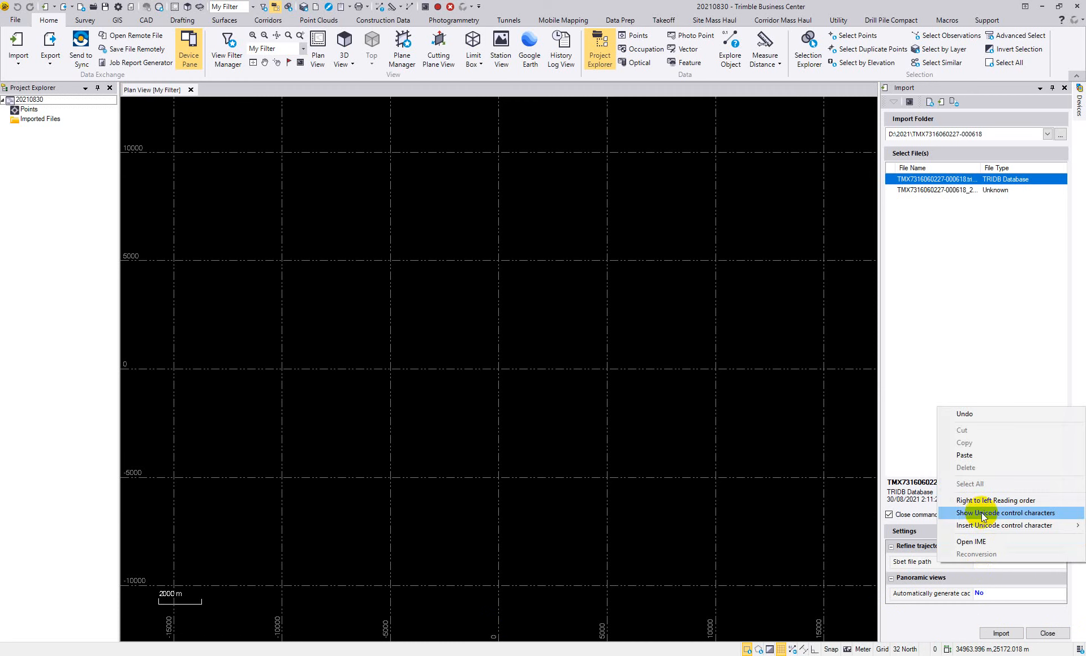
pyautogui.click(966, 455)
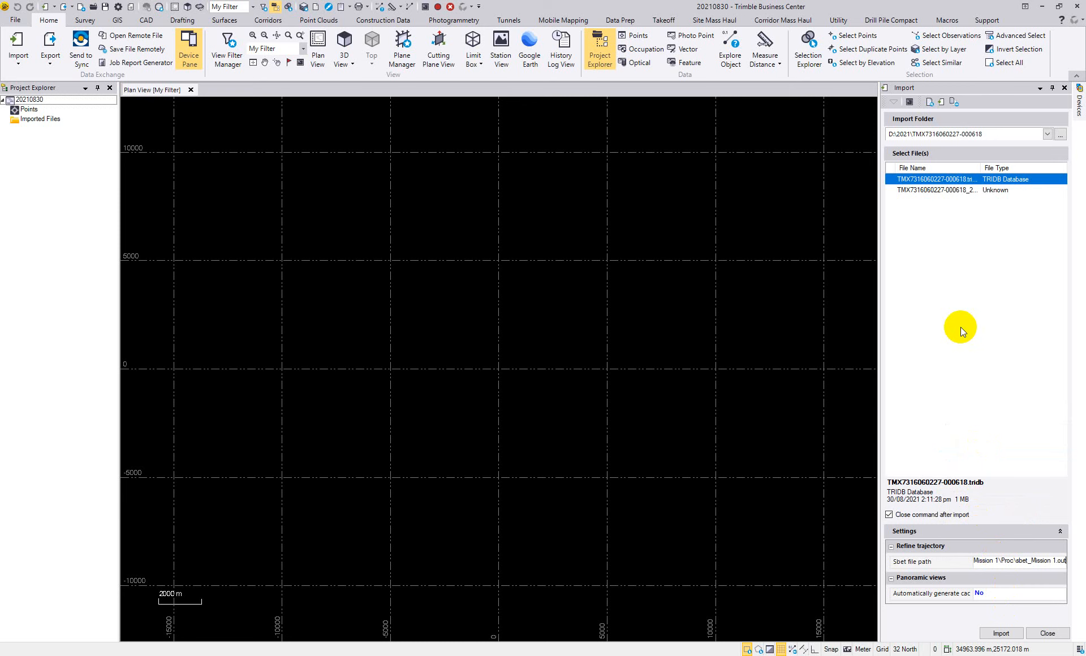
pyautogui.click(992, 629)
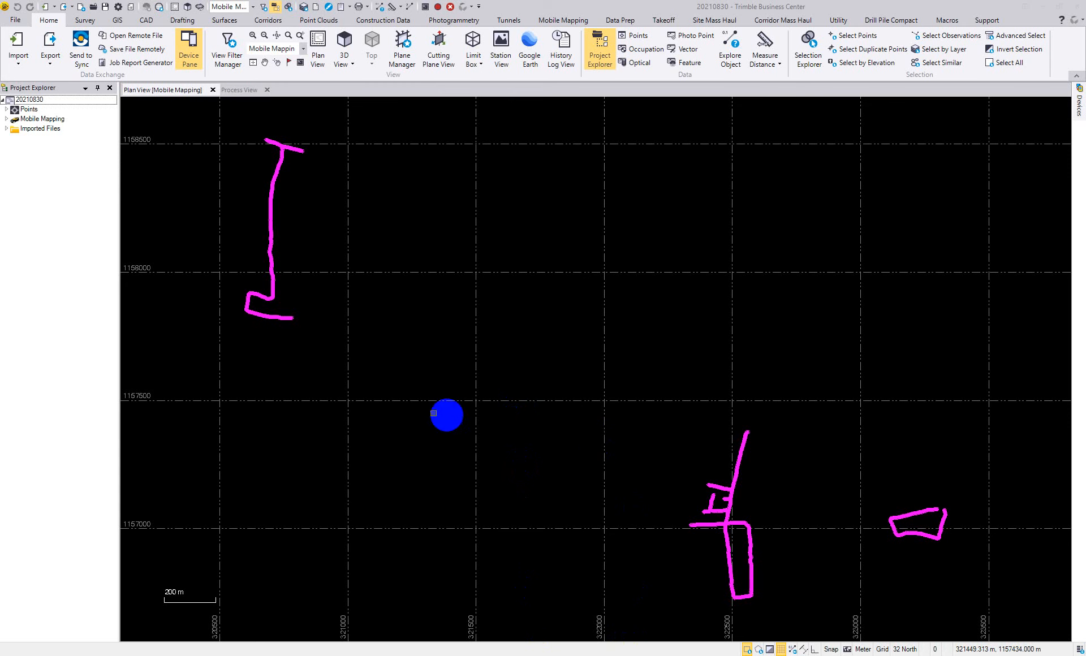
pyautogui.click(7, 120)
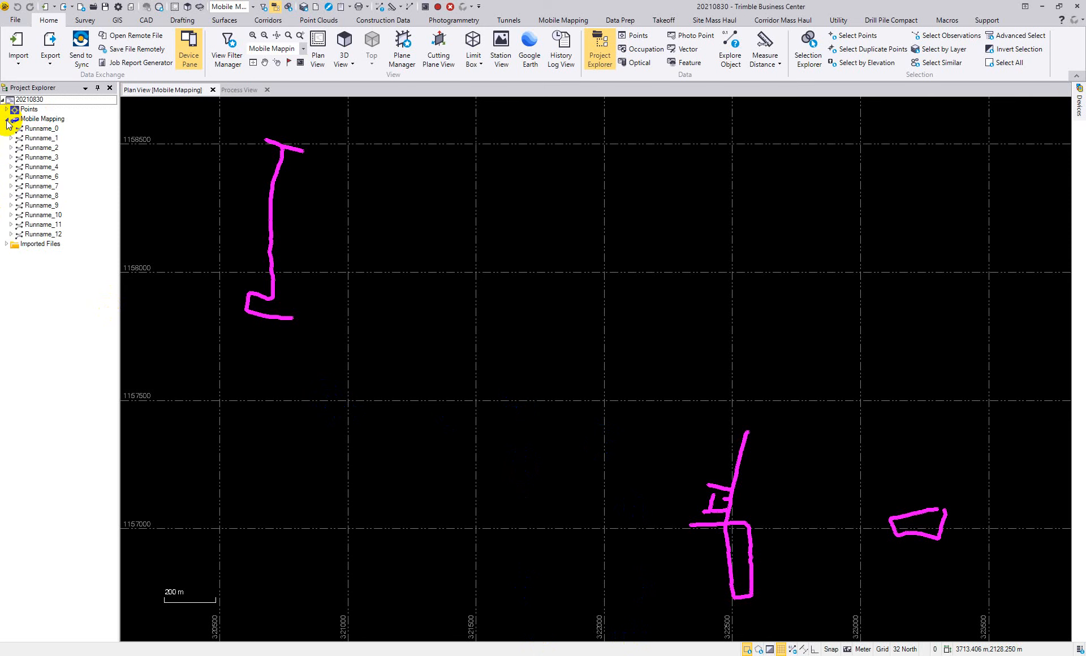
pyautogui.click(41, 129)
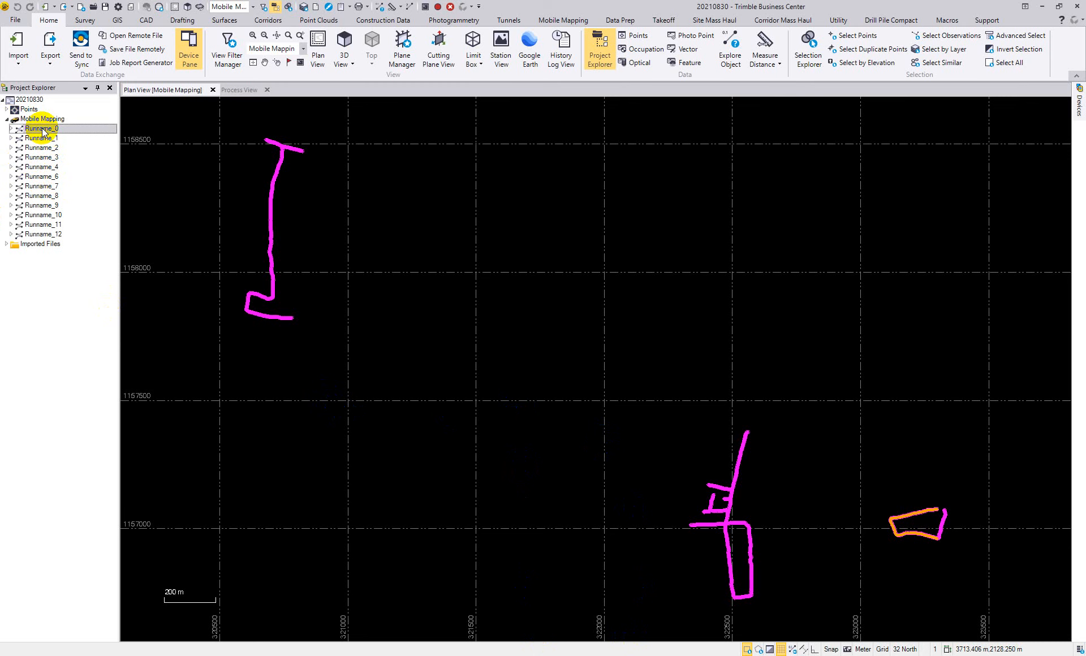
pyautogui.keyDown('shift'); pyautogui.click(48, 235); pyautogui.keyUp('shift')
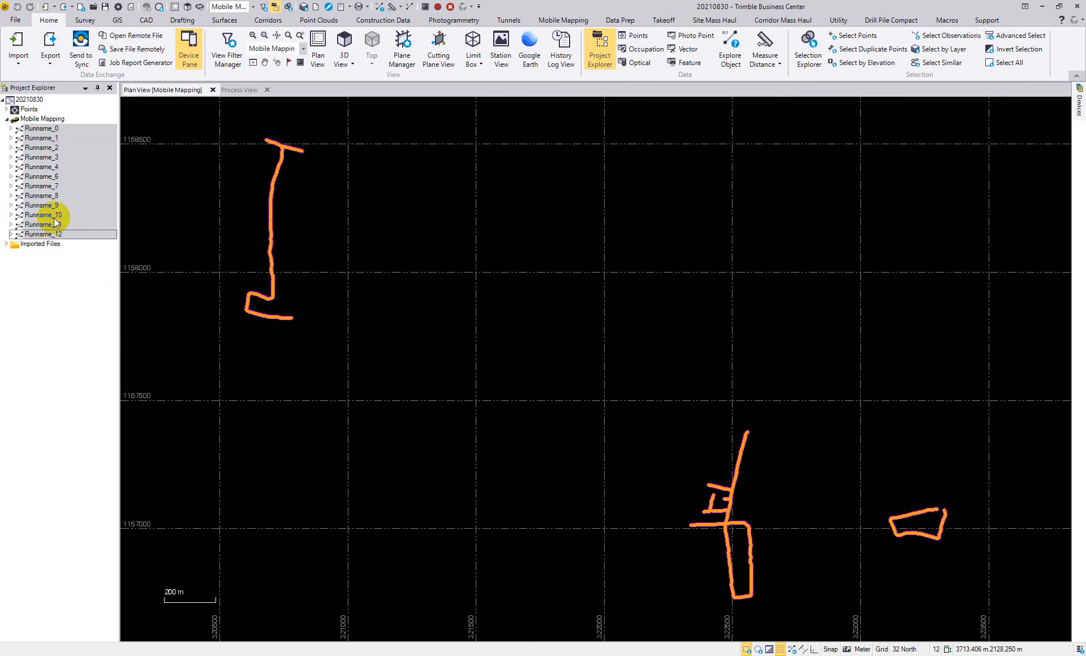
# Step: Export the selected runs as the GIS shapefile 20210830.shp using the Shapefile exporter
pyautogui.click(50, 47)
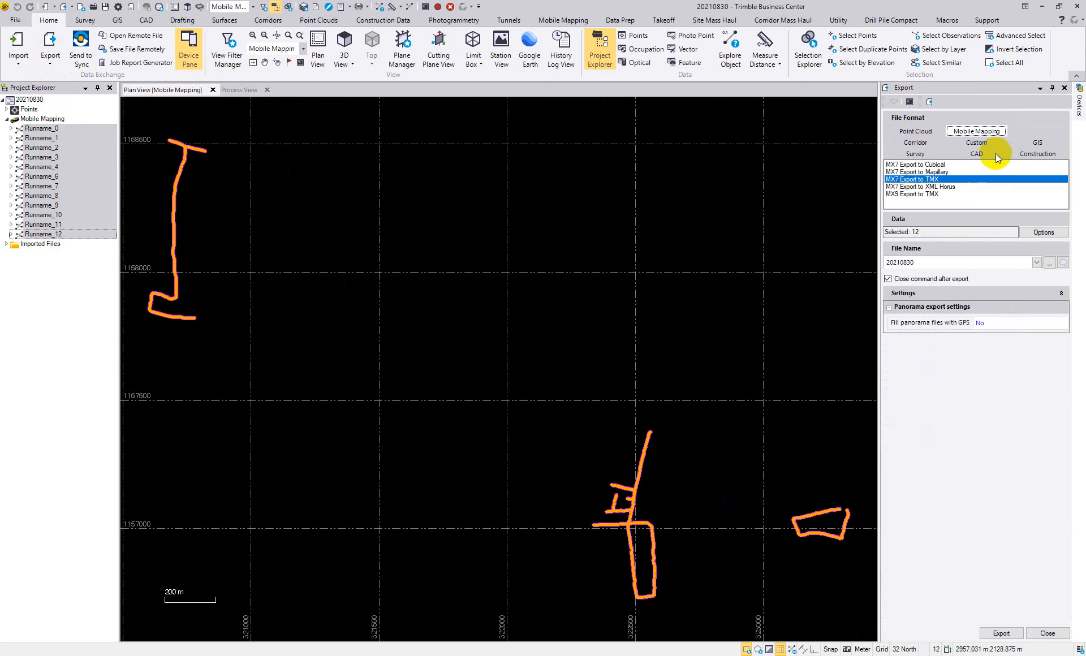
pyautogui.click(1035, 142)
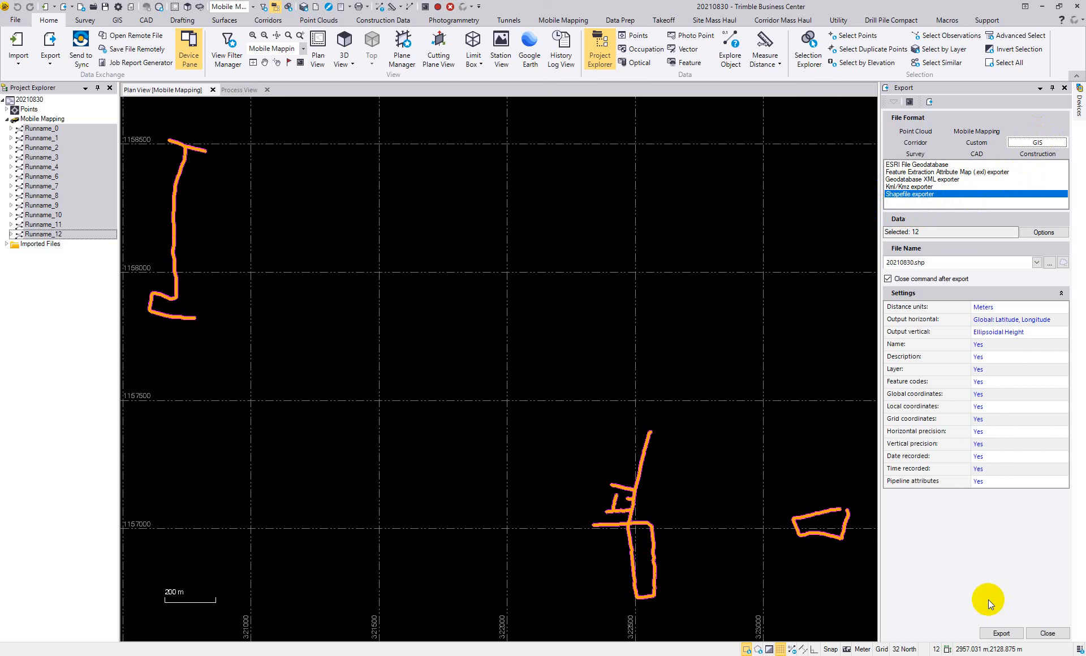
pyautogui.click(999, 630)
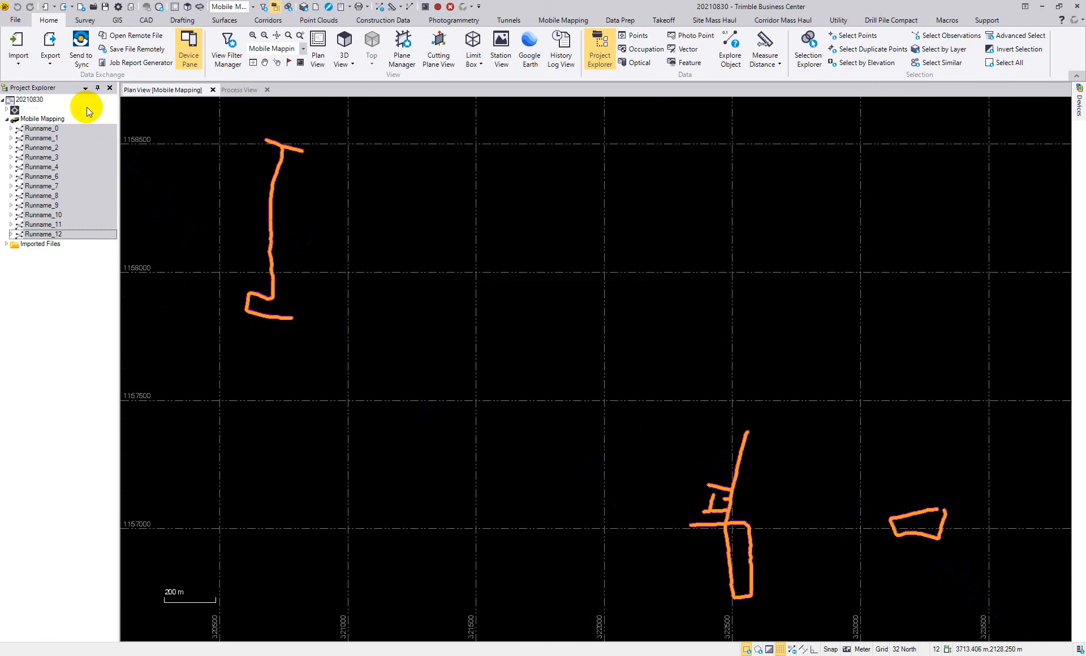
# Step: Export the selected runs as 20210830 in the mobile mapping format MX7 Export to TMX and display the job's progress in the Process View
pyautogui.click(49, 45)
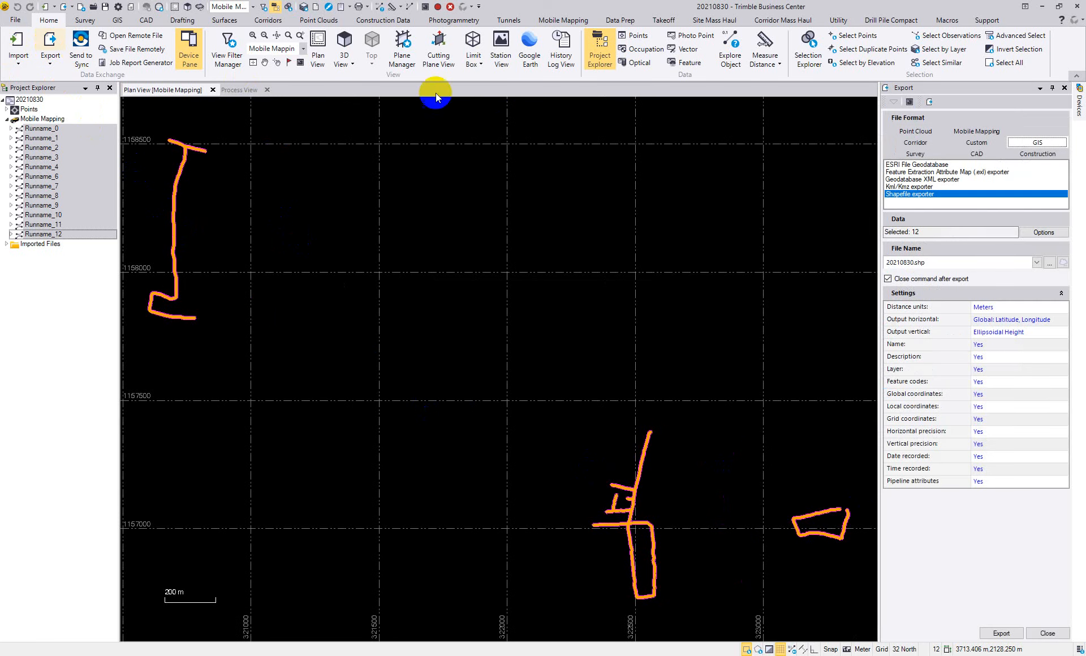
pyautogui.click(971, 133)
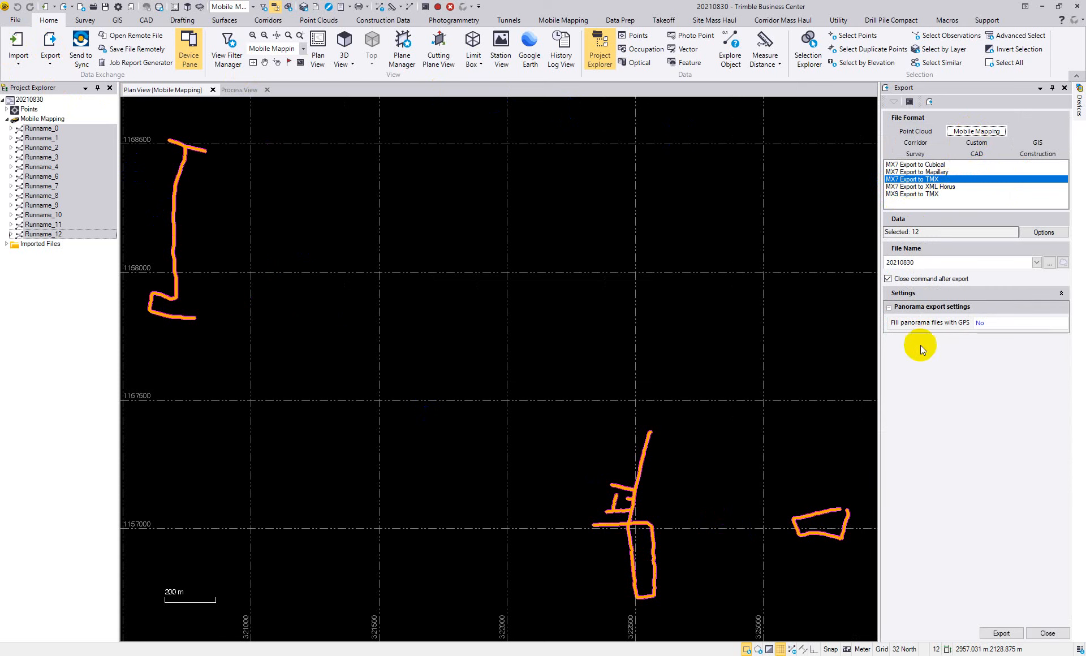
pyautogui.click(1001, 632)
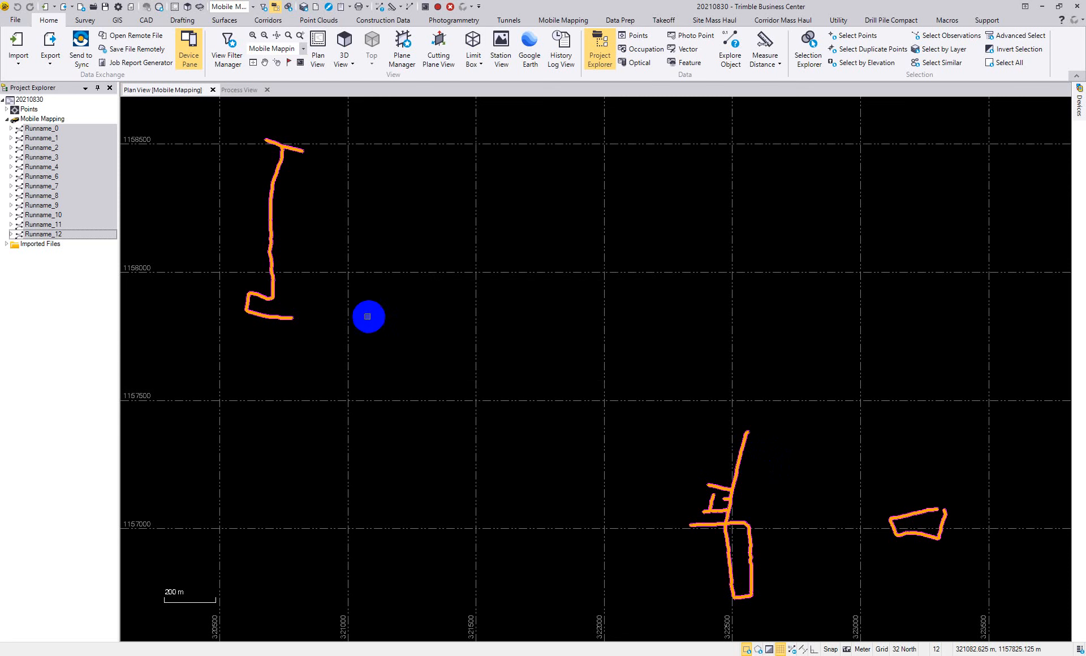
pyautogui.click(231, 90)
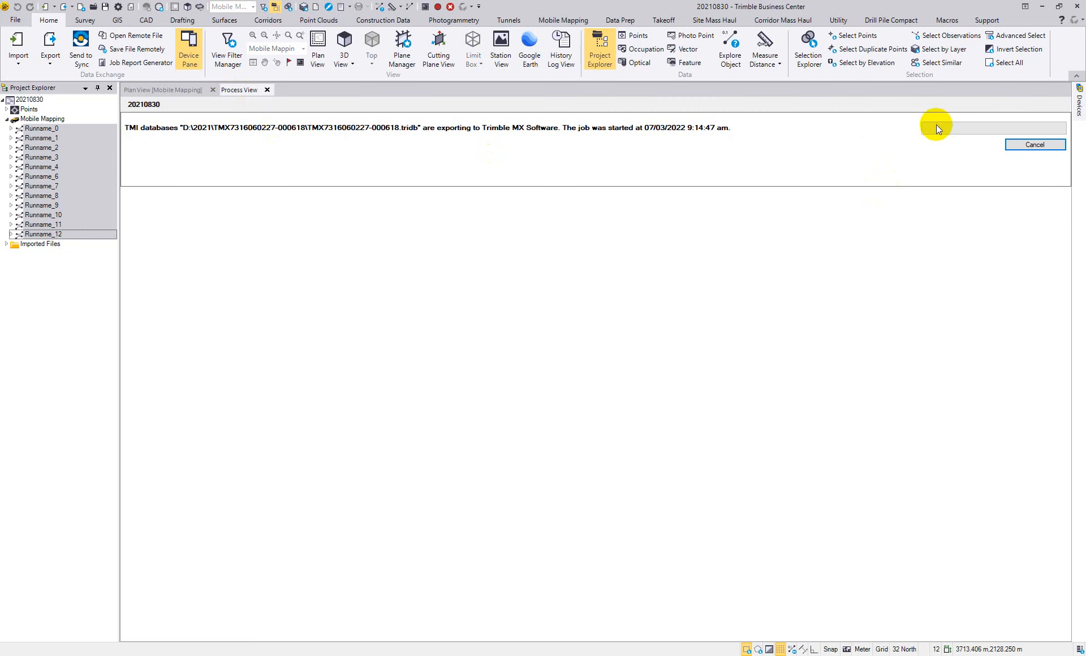